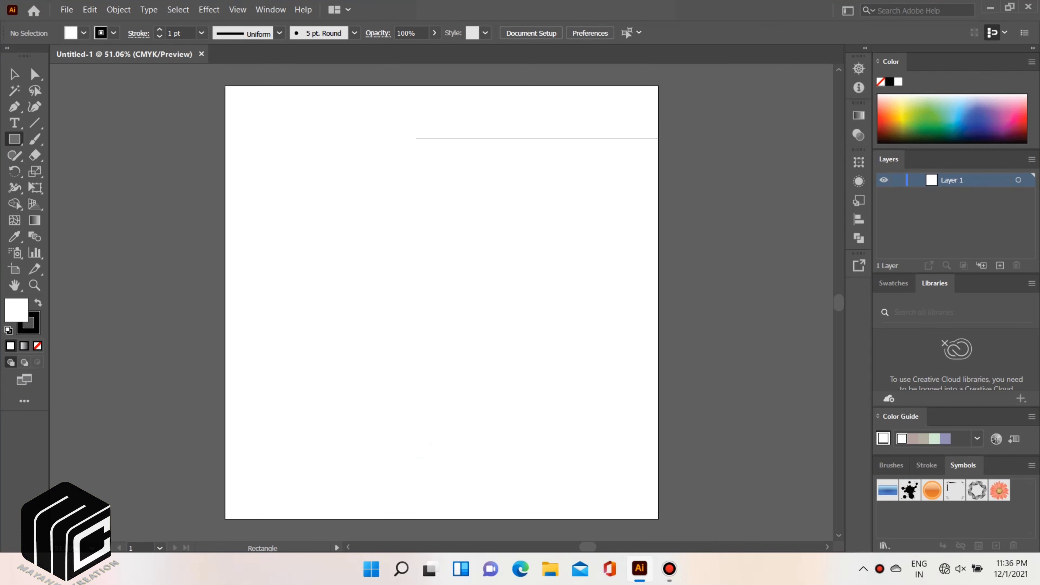
# - Drag out a small square near the top-left corner of the artboard
pyautogui.moveTo(260, 110); pyautogui.dragTo(307, 156)
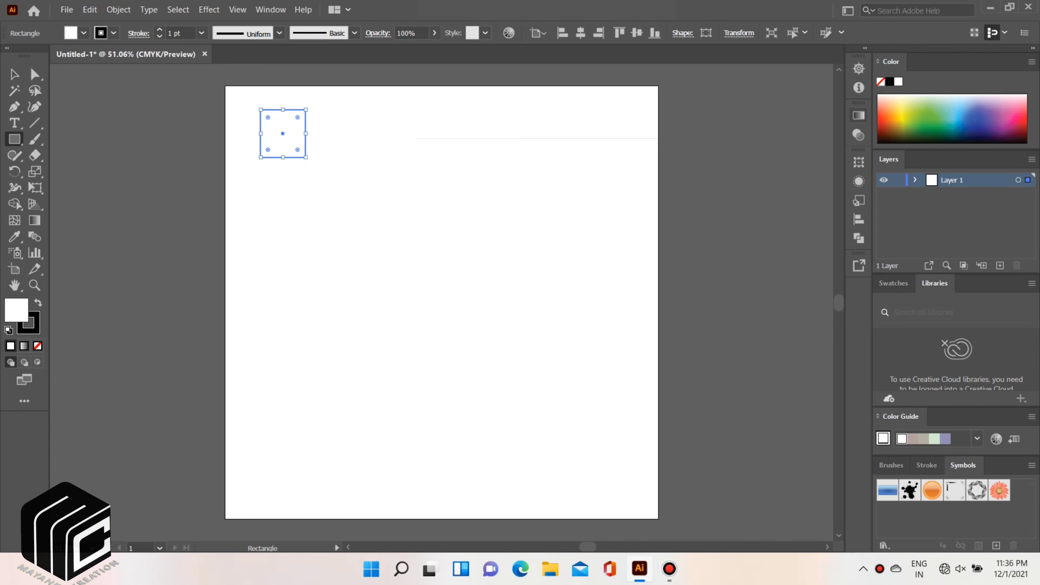
# - Apply the Orange, Yellow preset as a radial gradient and delete its middle stops
pyautogui.click(858, 115)
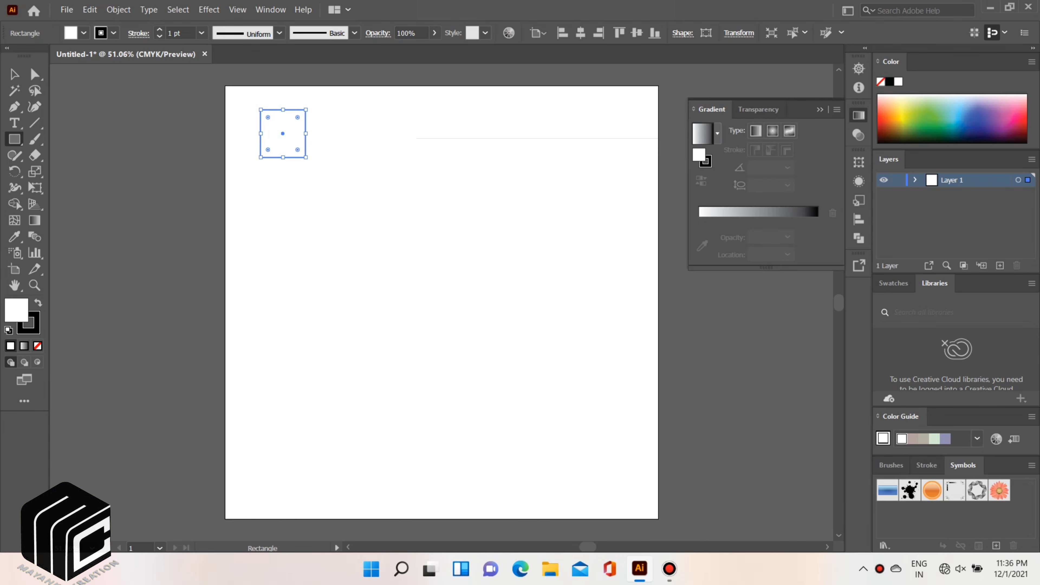
pyautogui.click(716, 133)
pyautogui.click(645, 179)
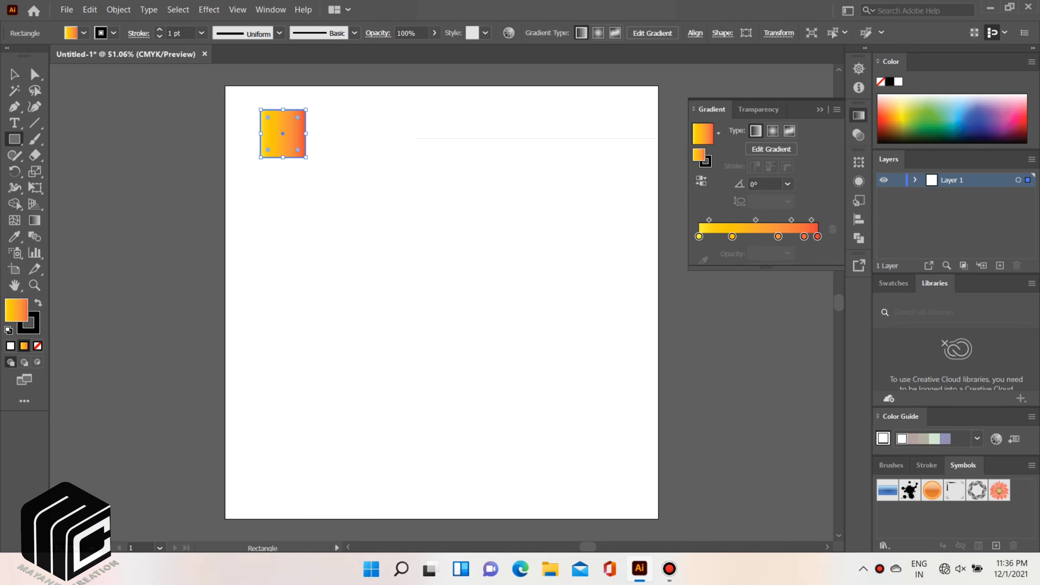
pyautogui.click(773, 131)
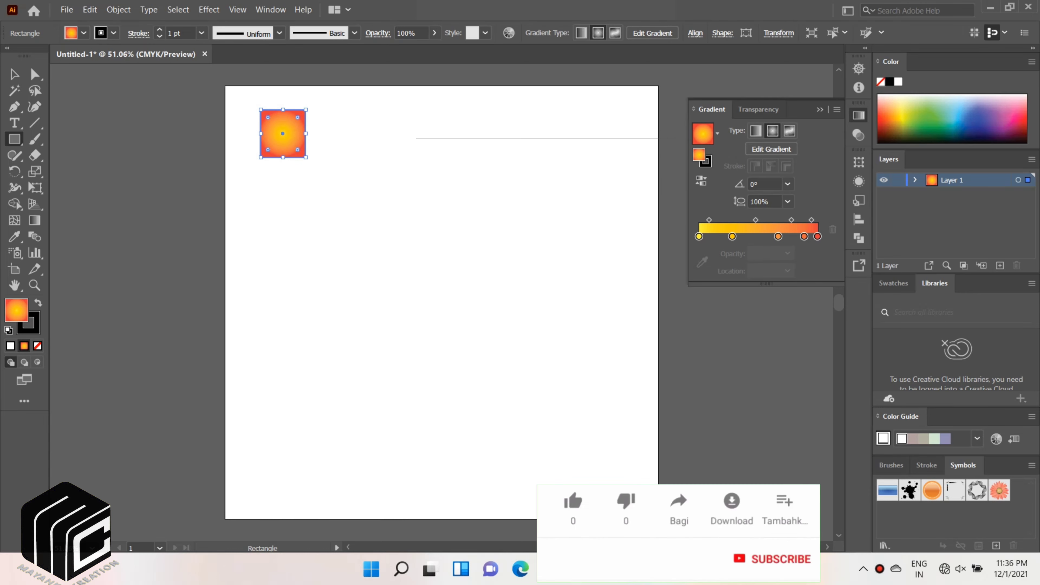
pyautogui.click(804, 236)
pyautogui.click(832, 229)
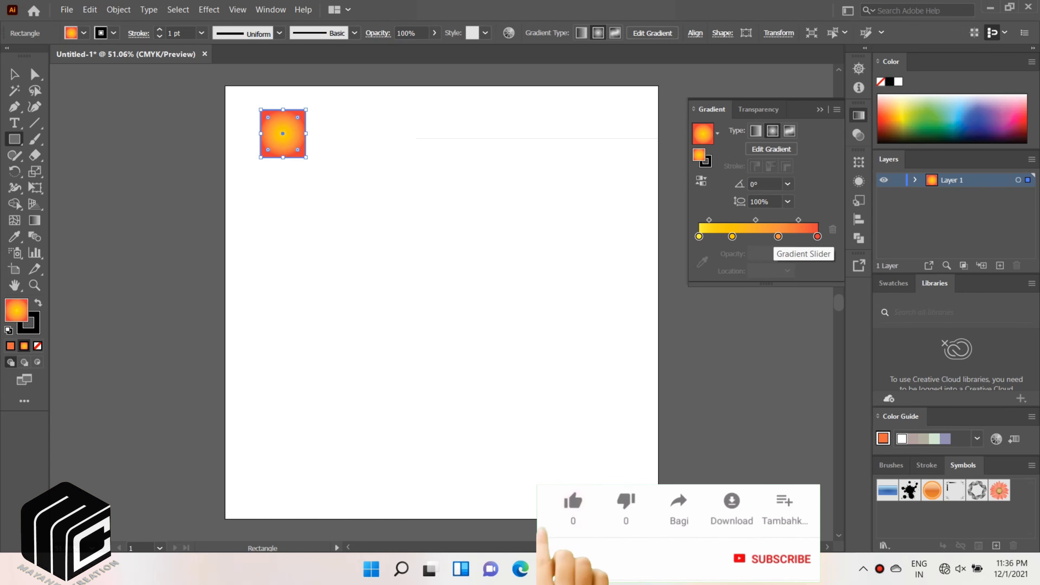
pyautogui.click(777, 237)
pyautogui.click(833, 229)
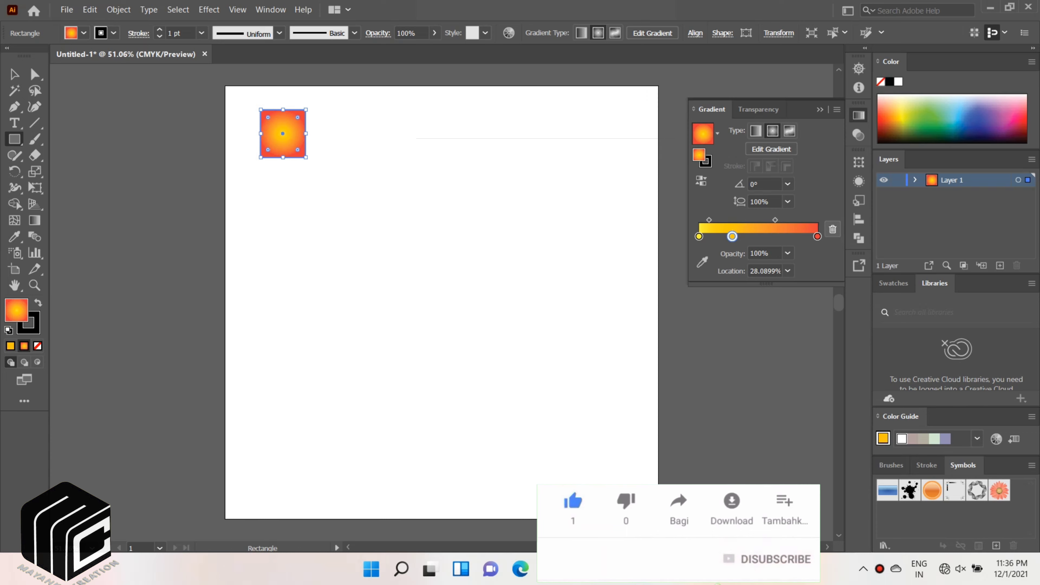
pyautogui.click(833, 229)
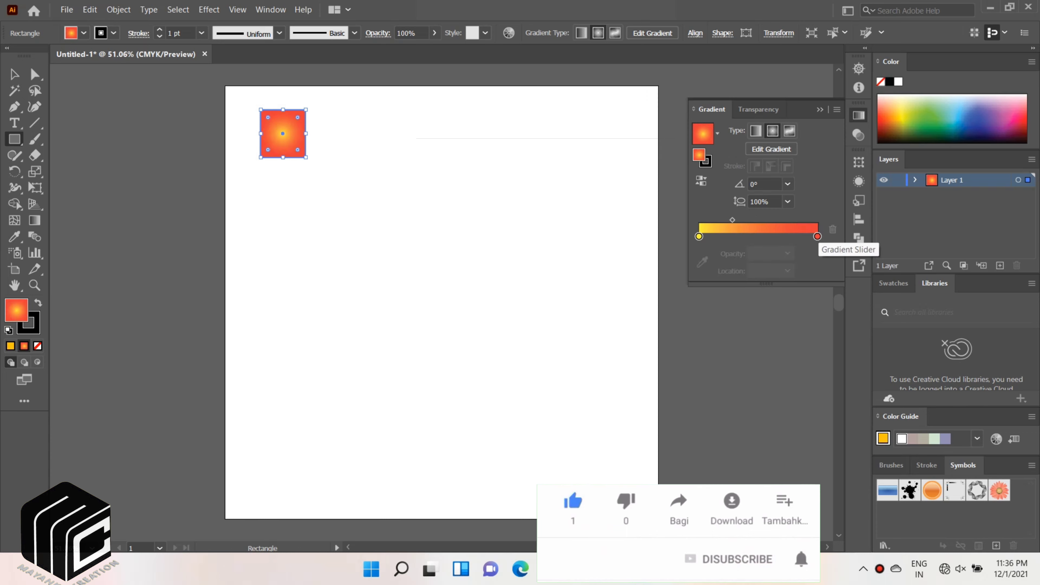
# - Set the left gradient stop to a CMYK Magenta pink shade
pyautogui.click(699, 236)
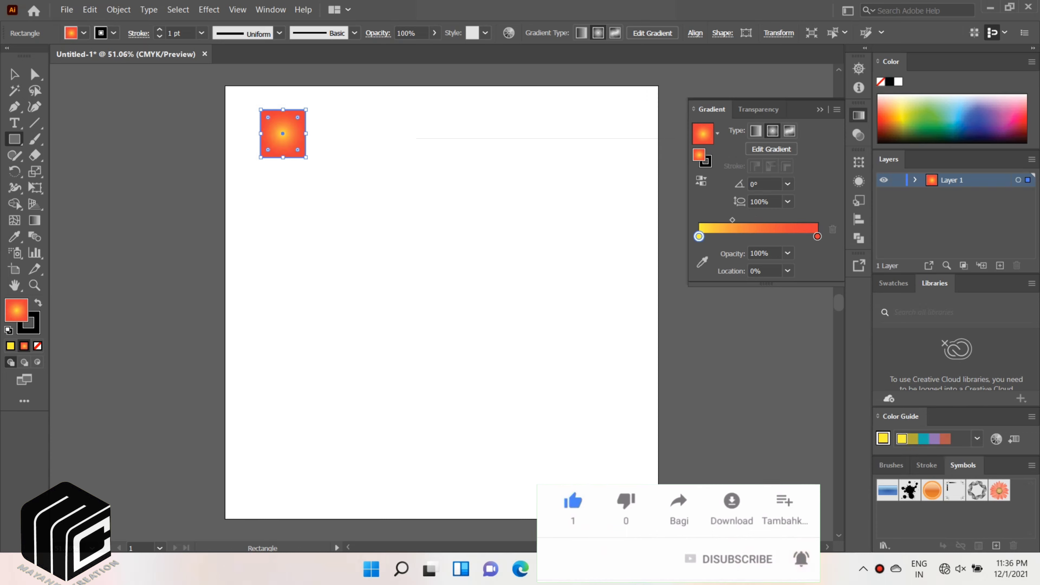
pyautogui.doubleClick(699, 237)
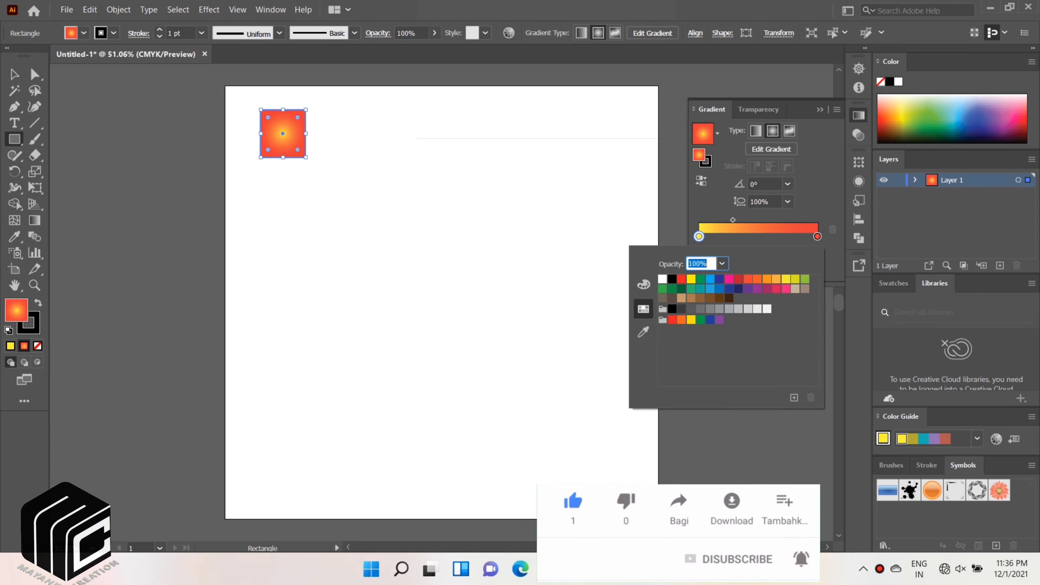
pyautogui.click(729, 279)
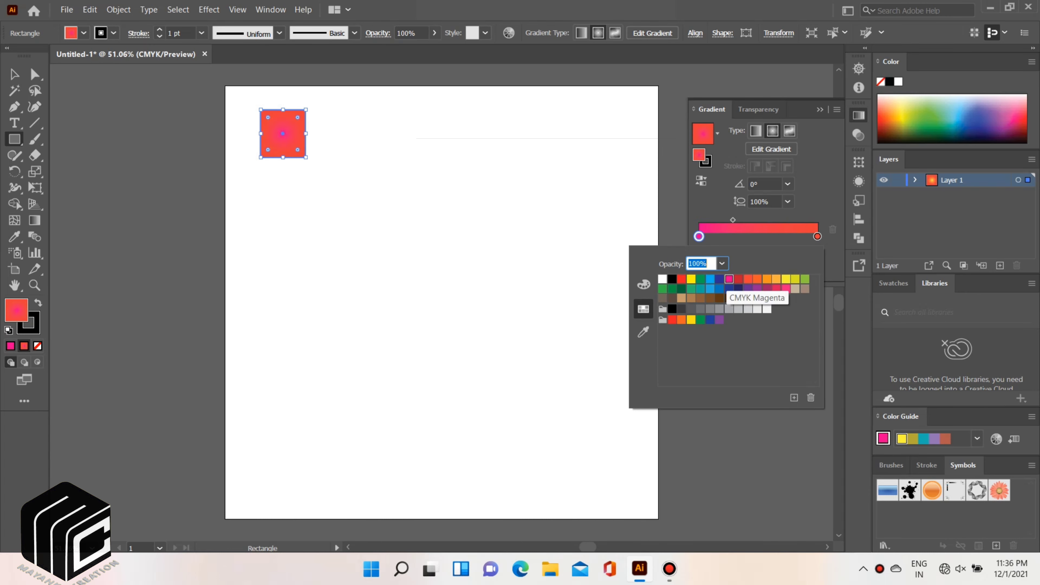
pyautogui.click(786, 289)
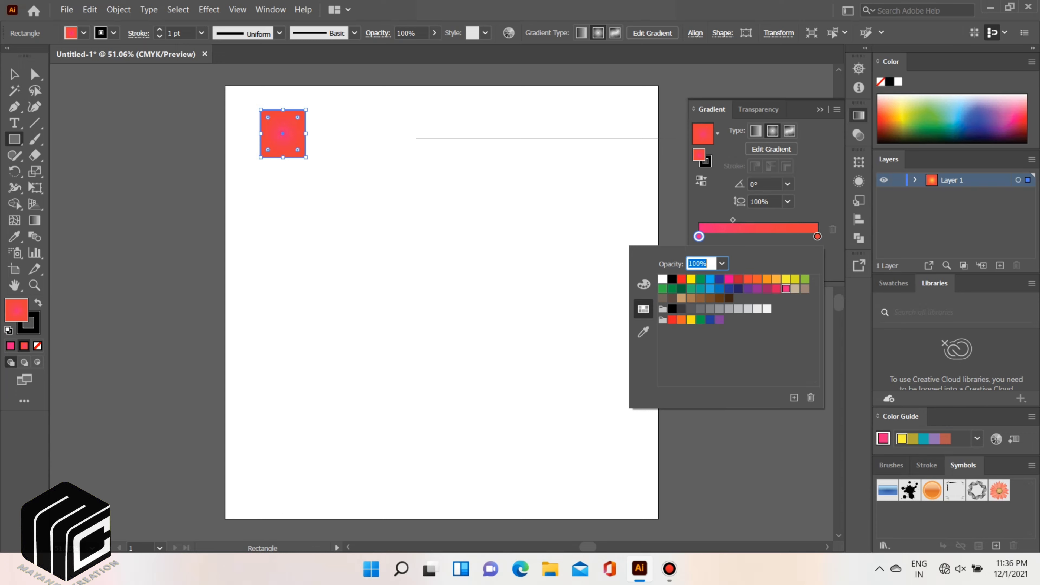
pyautogui.press('Escape')
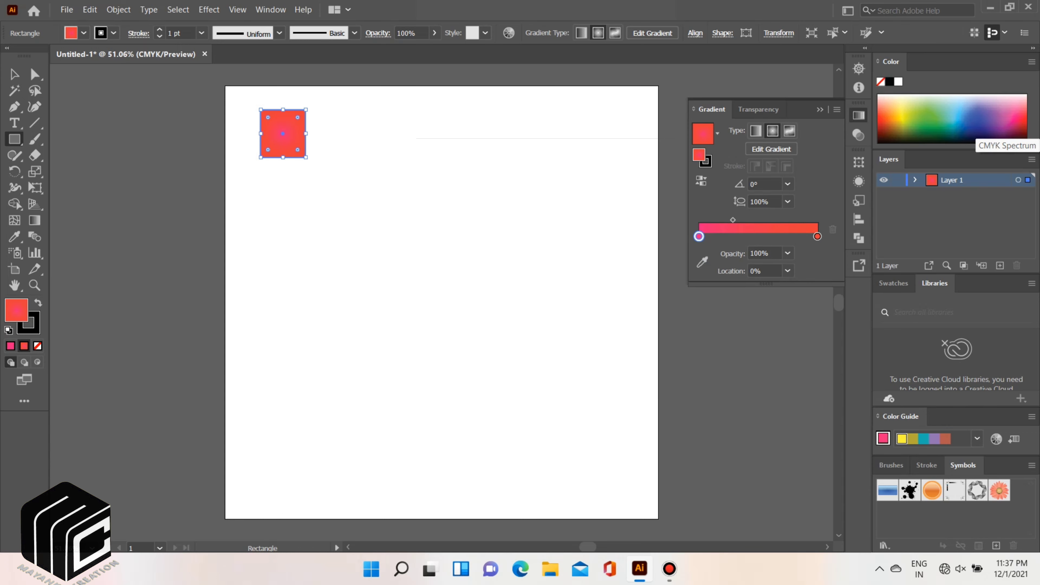
# - Make the outer stop yellow, shift the midpoint right, and move the pink stop to about 34%
pyautogui.doubleClick(817, 236)
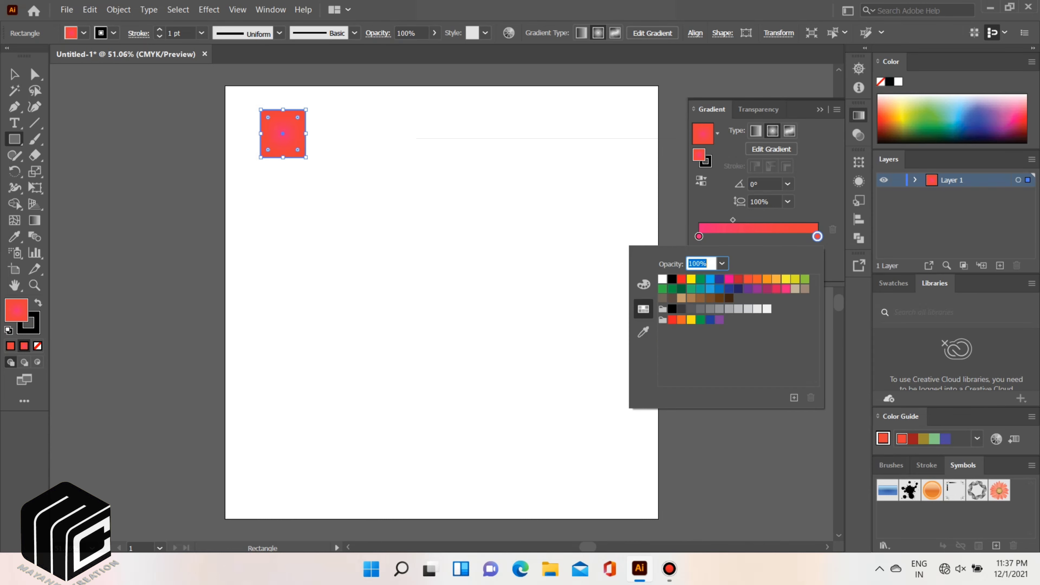
pyautogui.click(786, 279)
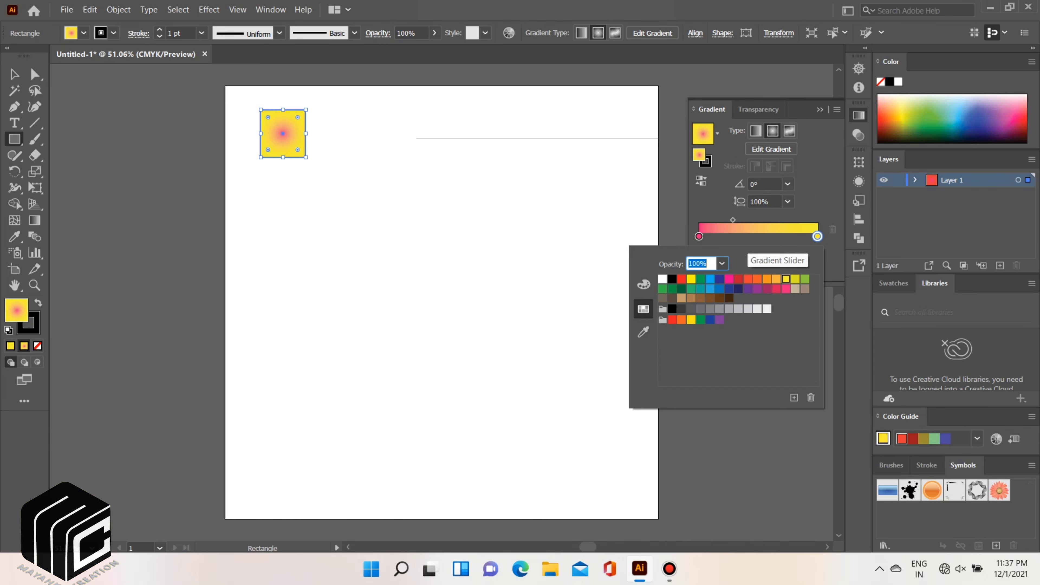
pyautogui.press('Escape')
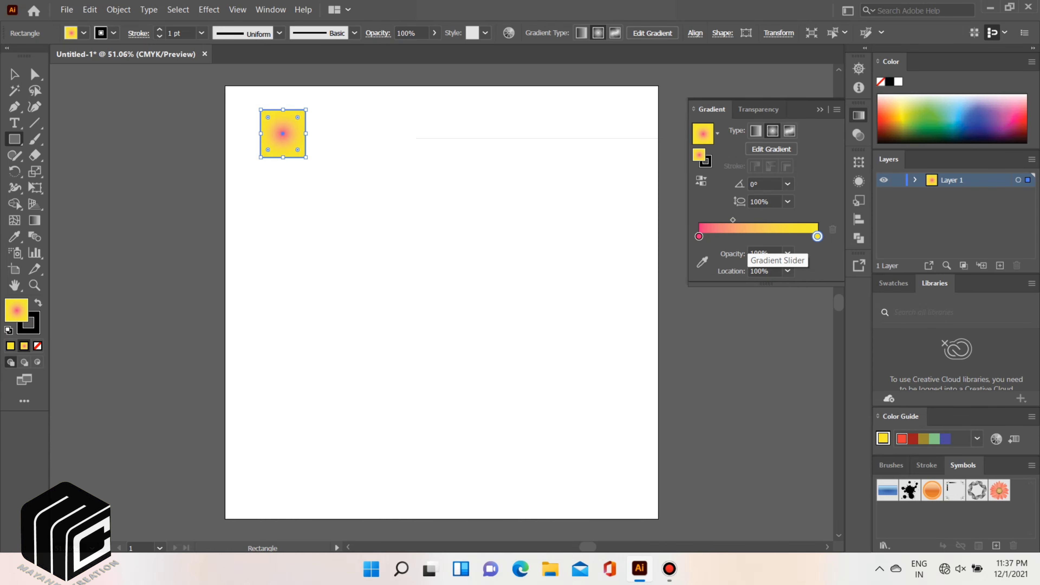
pyautogui.moveTo(732, 220)
pyautogui.mouseDown()
pyautogui.moveTo(770, 219)
pyautogui.moveTo(759, 220)
pyautogui.mouseUp()
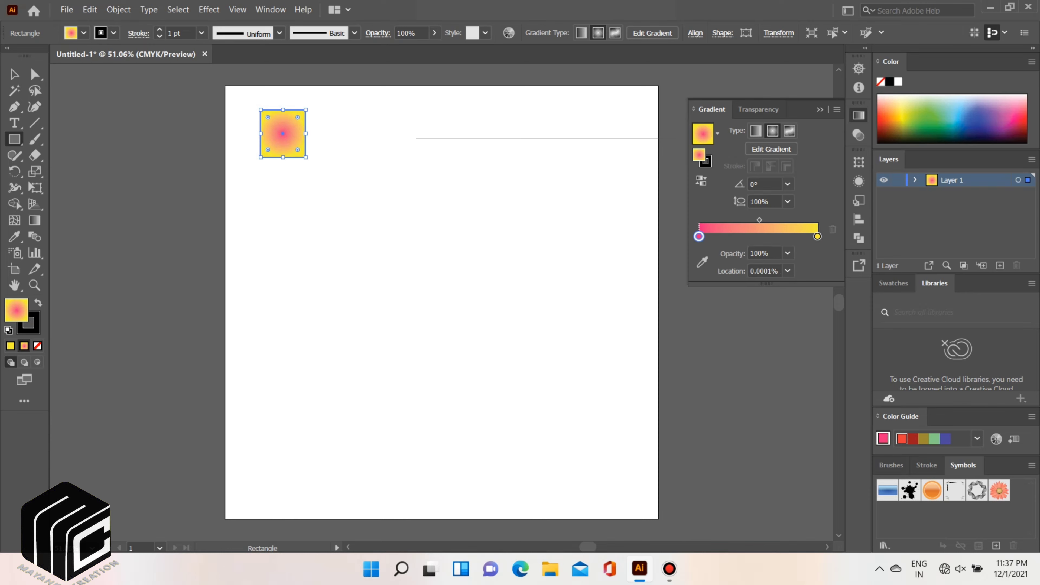
pyautogui.moveTo(698, 236)
pyautogui.mouseDown()
pyautogui.moveTo(761, 220)
pyautogui.moveTo(740, 236)
pyautogui.moveTo(750, 237)
pyautogui.moveTo(773, 220)
pyautogui.mouseUp()
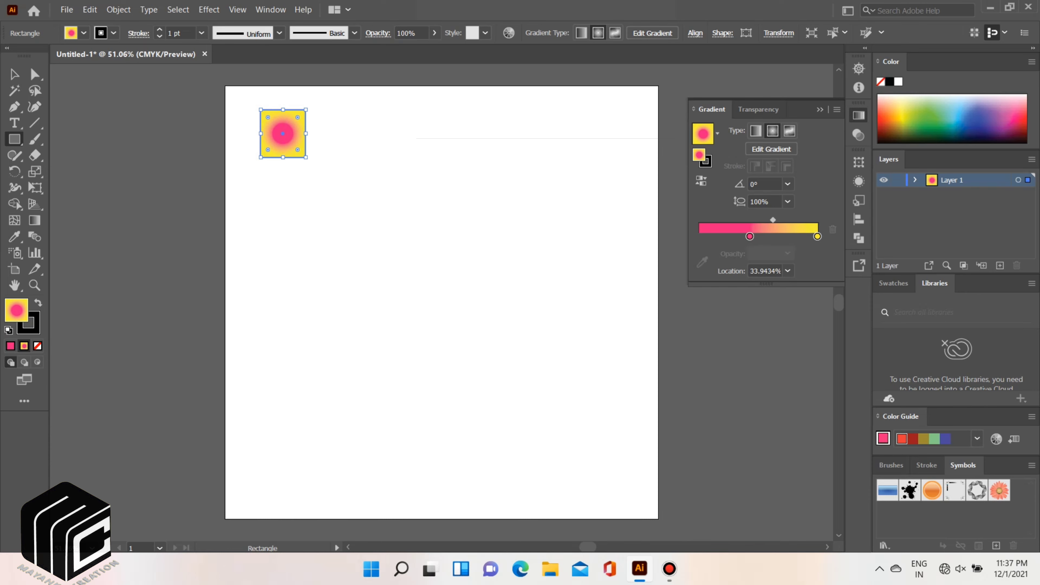
pyautogui.hotkey('ctrl', 'F9')
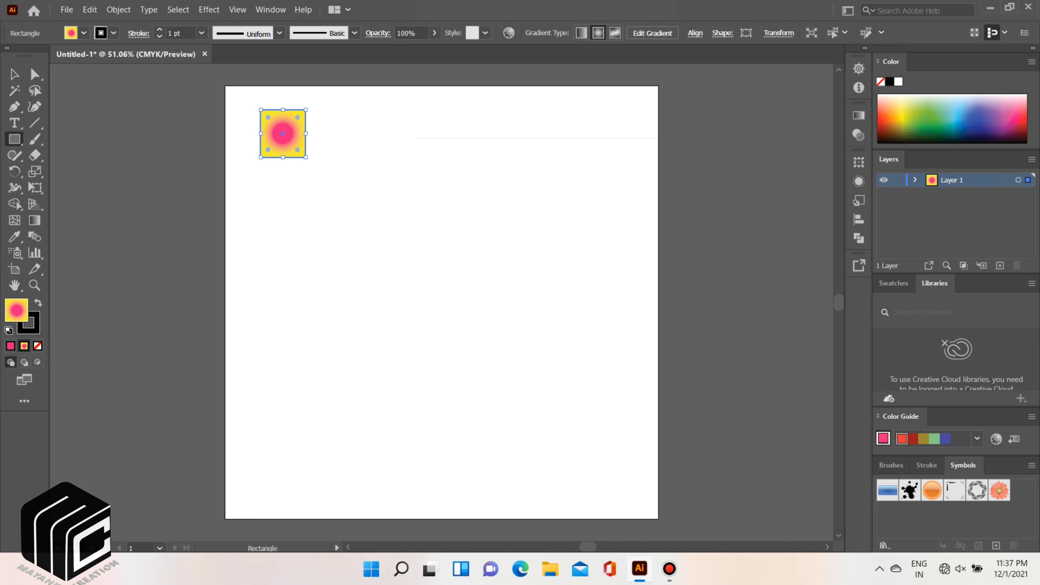
# - Paste a copy of the gradient square in front and move it below the original
pyautogui.click(90, 9)
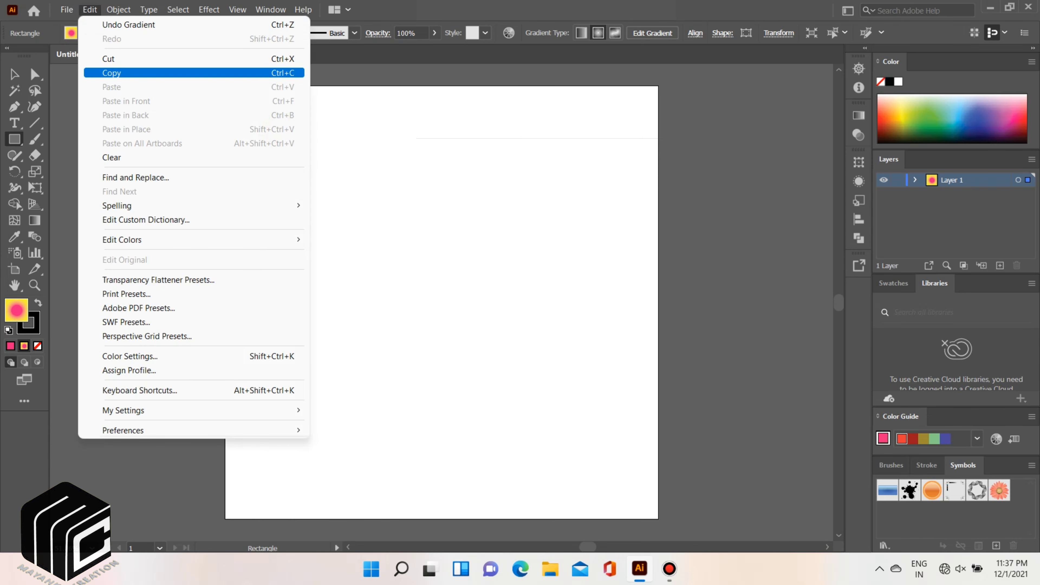
pyautogui.click(123, 72)
pyautogui.click(90, 9)
pyautogui.click(123, 100)
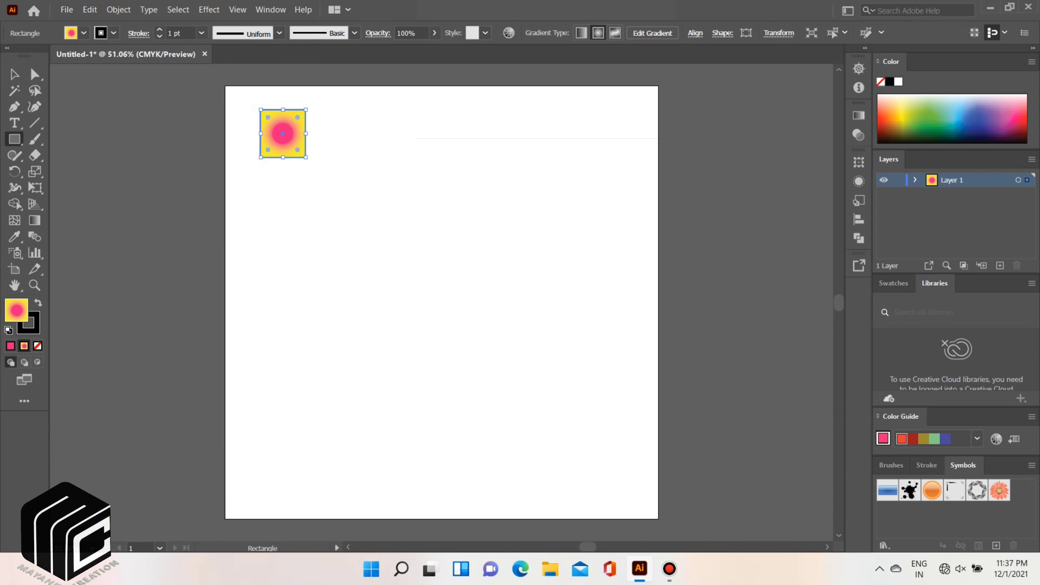
pyautogui.moveTo(283, 133); pyautogui.dragTo(283, 188)
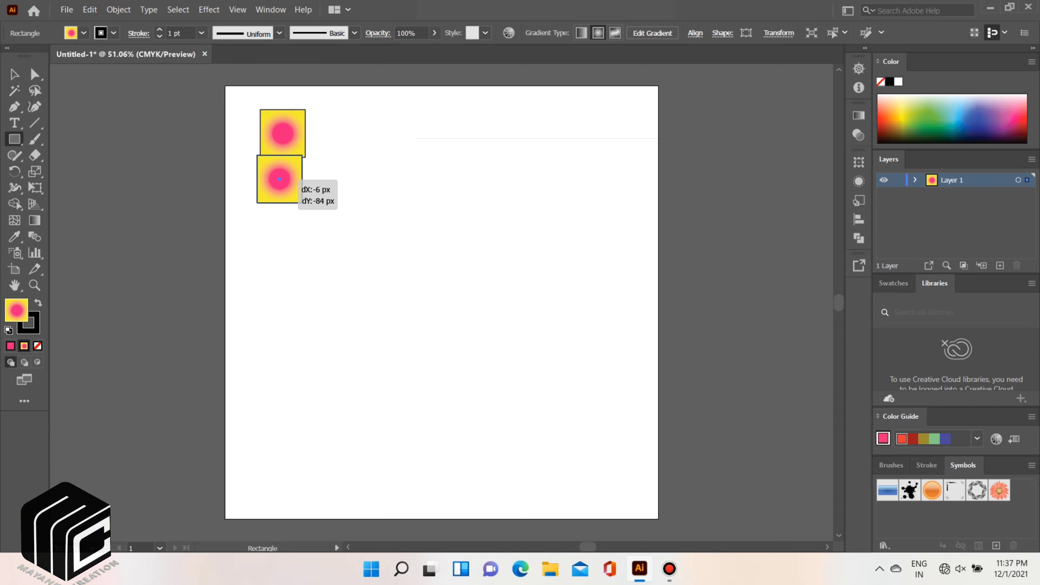
# - Paste a second copy and place it below the middle square
pyautogui.click(90, 10)
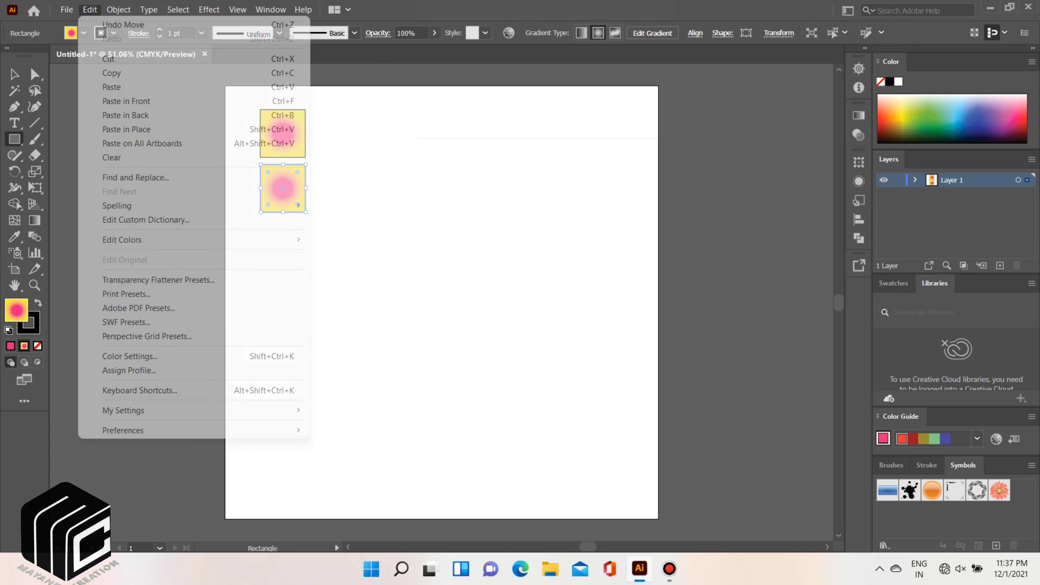
pyautogui.click(123, 72)
pyautogui.click(89, 10)
pyautogui.click(123, 100)
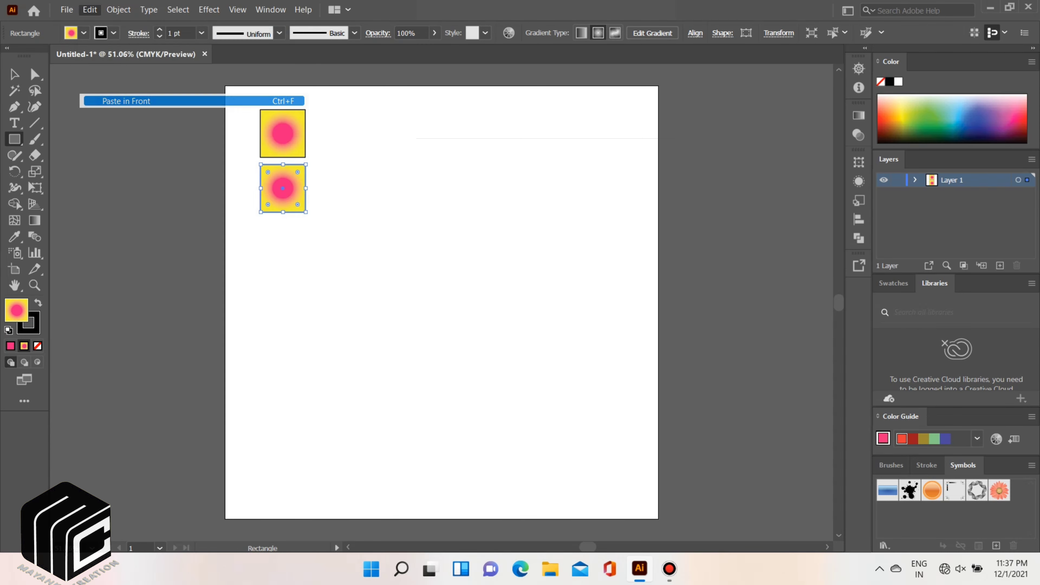
pyautogui.moveTo(283, 188); pyautogui.dragTo(282, 244)
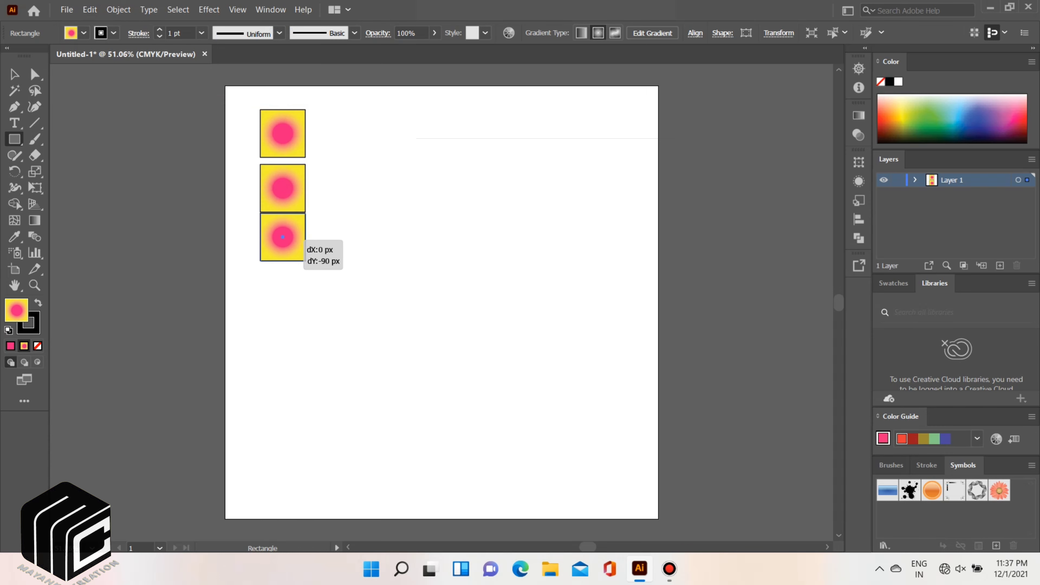
# - Give the middle square's gradient a white outer stop, an orange centre, and a leftward midpoint
pyautogui.press('v')
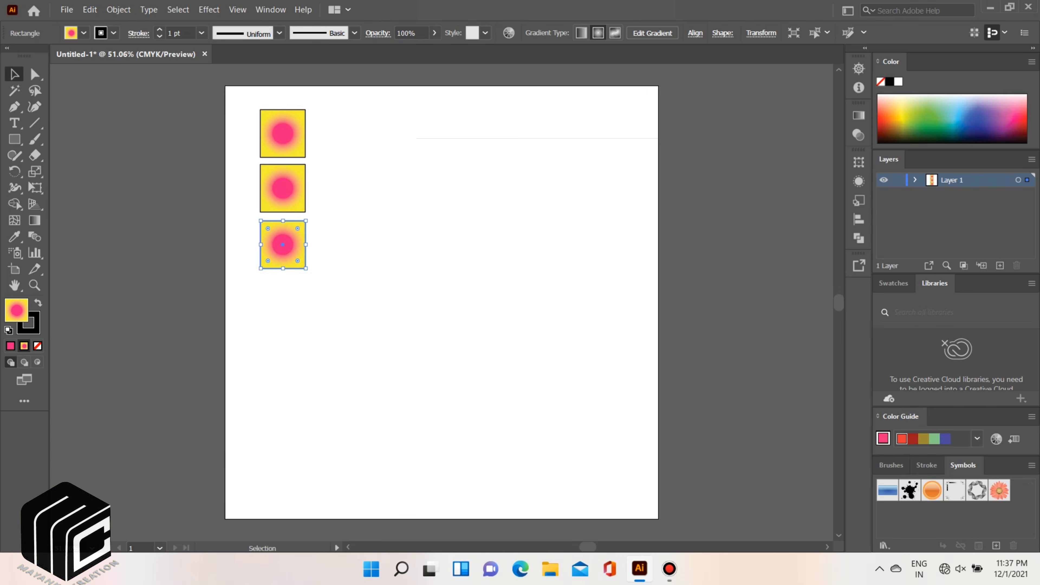
pyautogui.click(283, 187)
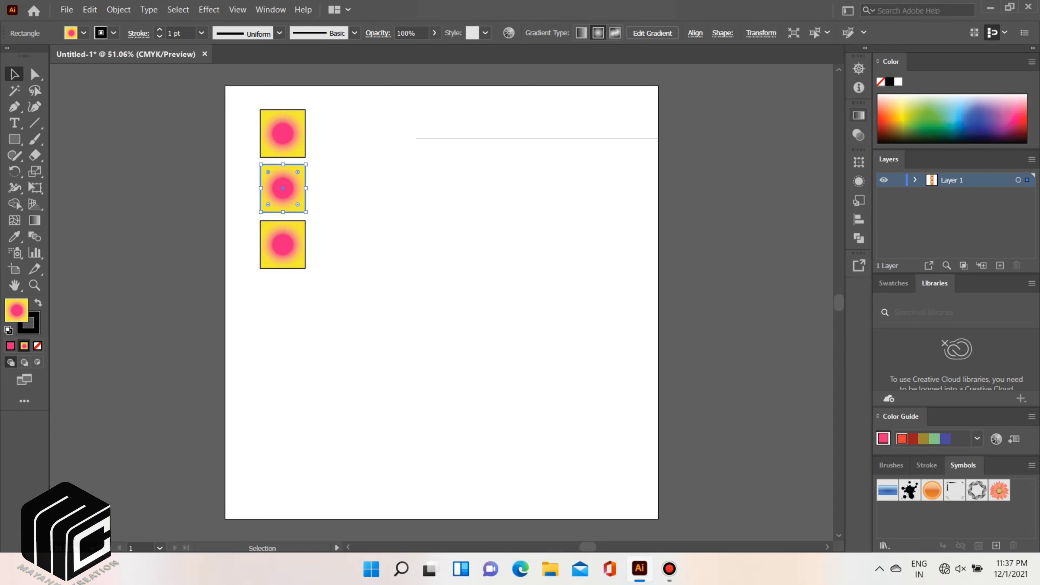
pyautogui.click(858, 116)
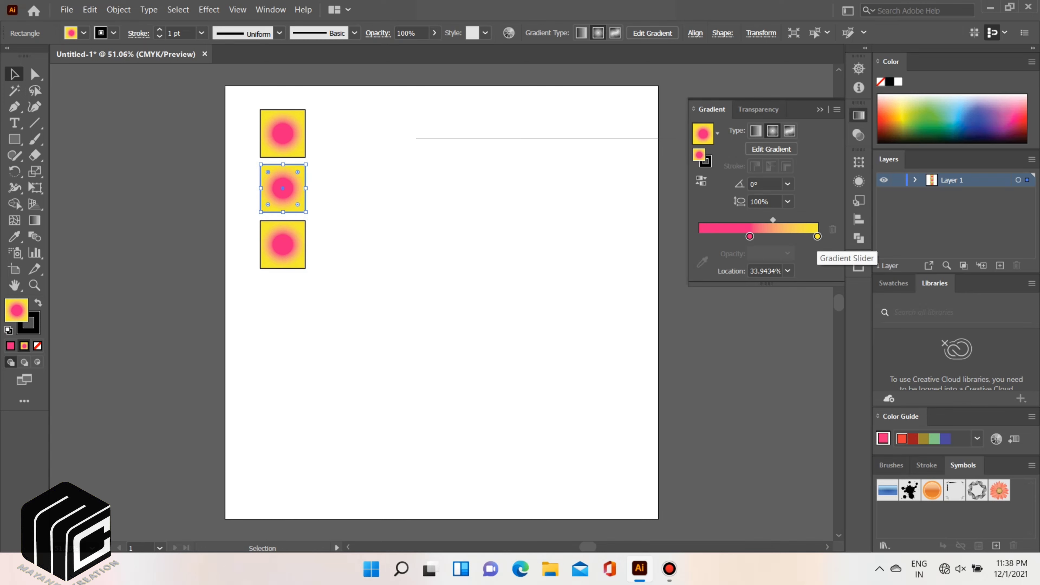
pyautogui.doubleClick(817, 237)
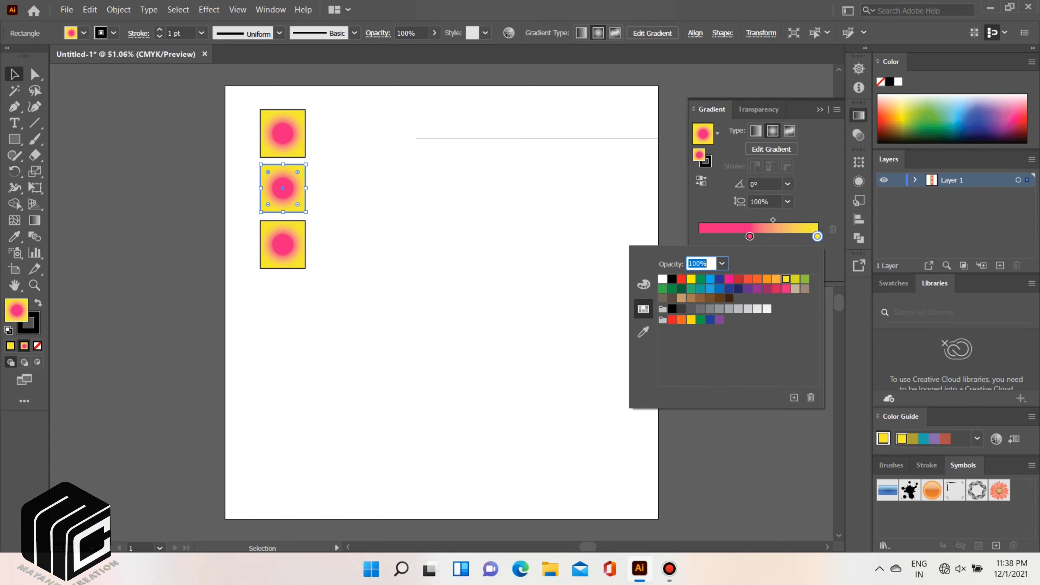
pyautogui.click(662, 278)
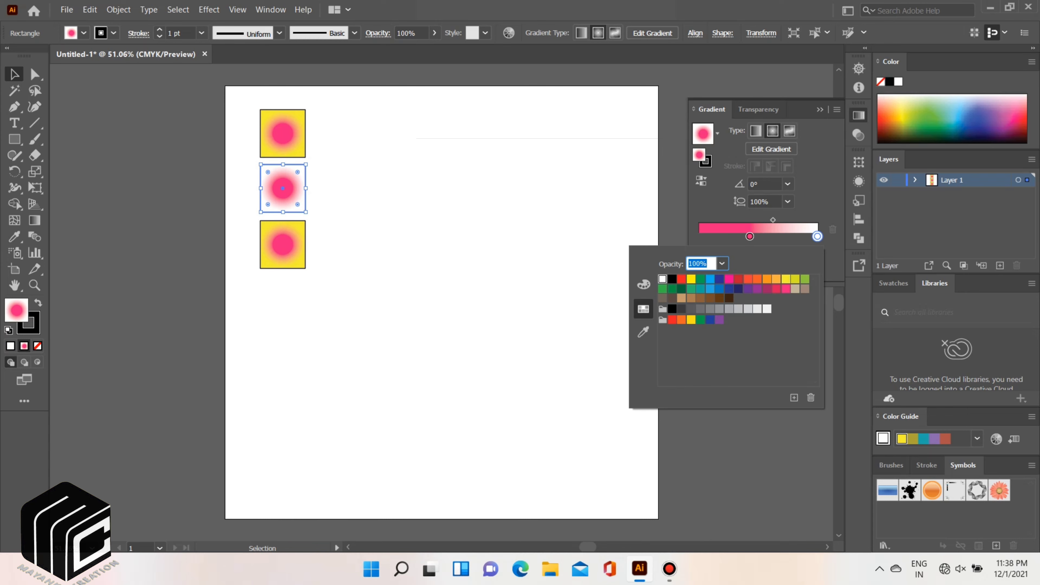
pyautogui.doubleClick(749, 237)
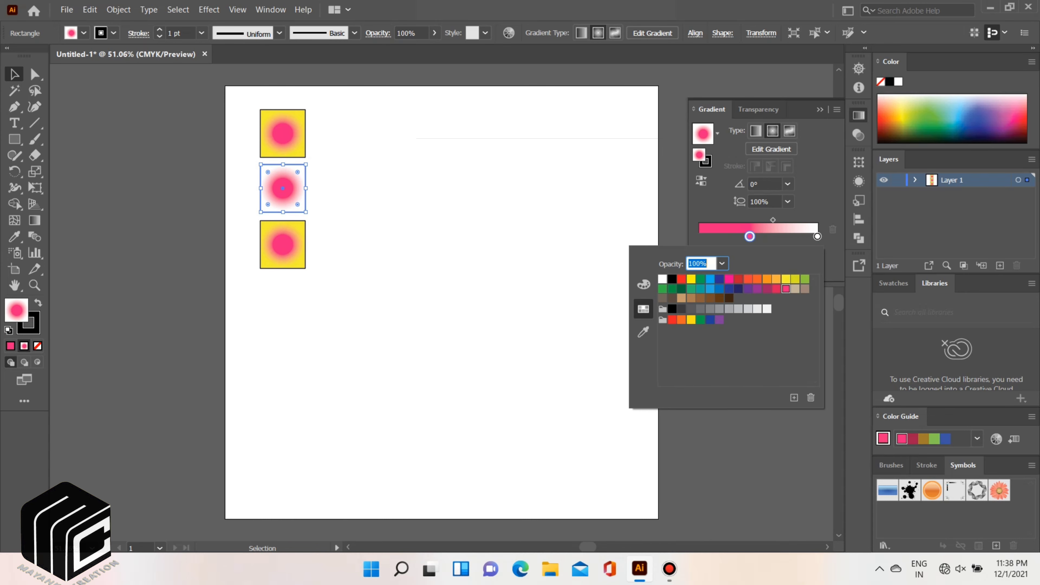
pyautogui.click(757, 279)
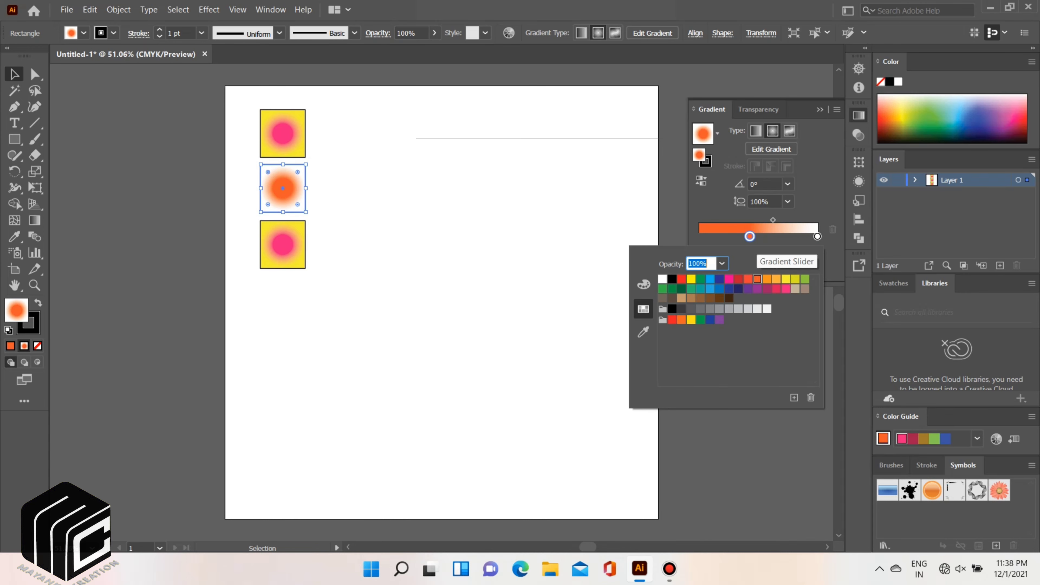
pyautogui.press('Escape')
pyautogui.moveTo(772, 220); pyautogui.dragTo(764, 220)
# - Fill the bottom square with black
pyautogui.click(282, 254)
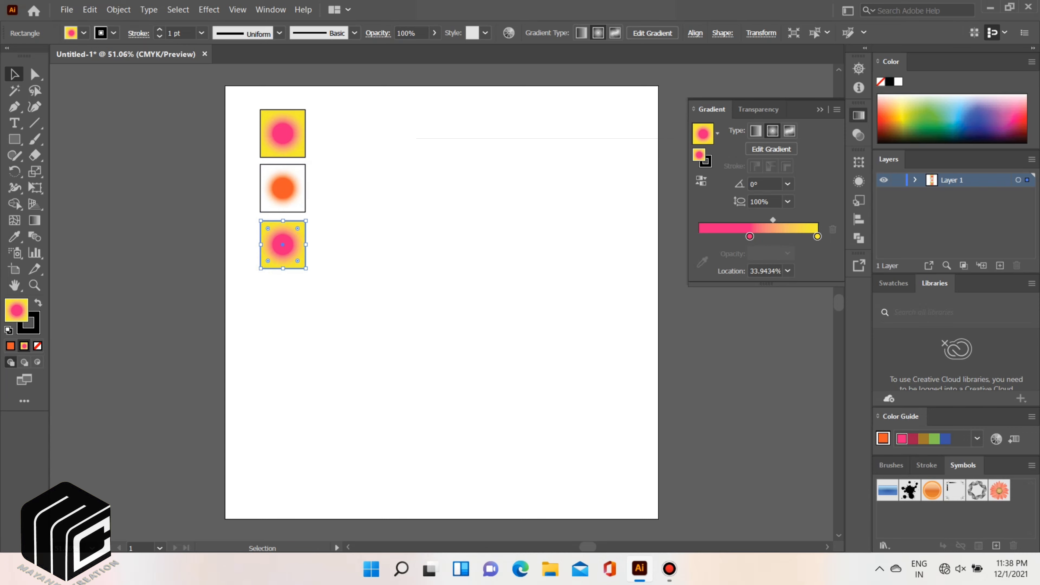
pyautogui.click(83, 33)
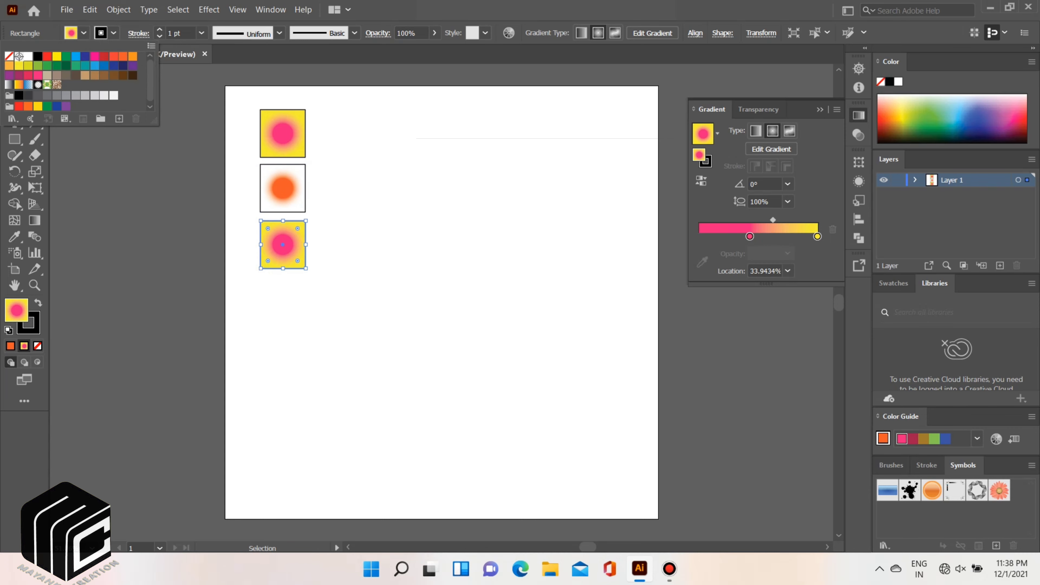
pyautogui.click(37, 56)
pyautogui.press('Escape')
# - Set the stroke of all three squares to None
pyautogui.moveTo(241, 99); pyautogui.dragTo(315, 328)
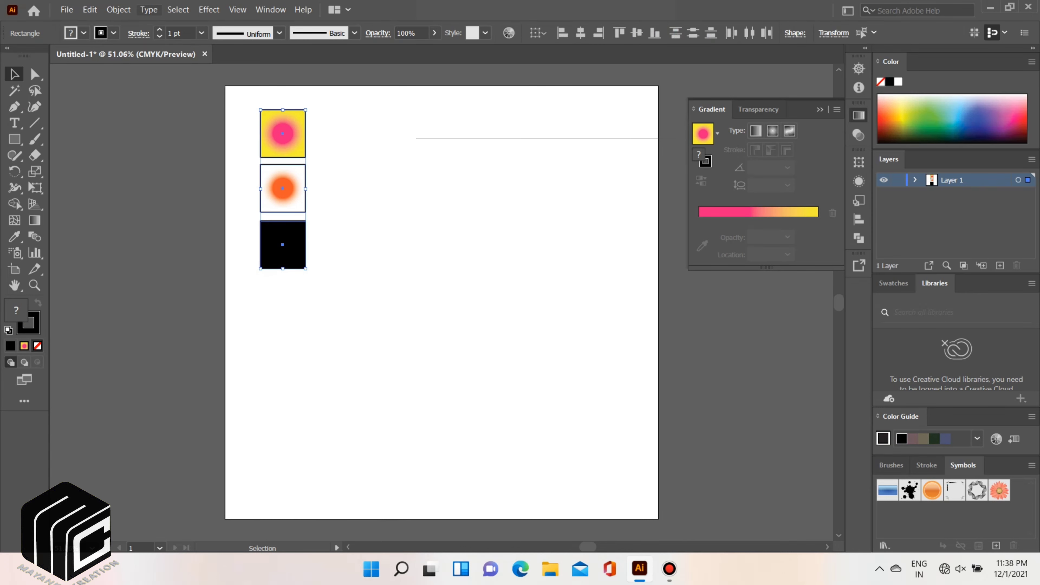
pyautogui.click(114, 32)
pyautogui.click(8, 56)
pyautogui.press('Escape')
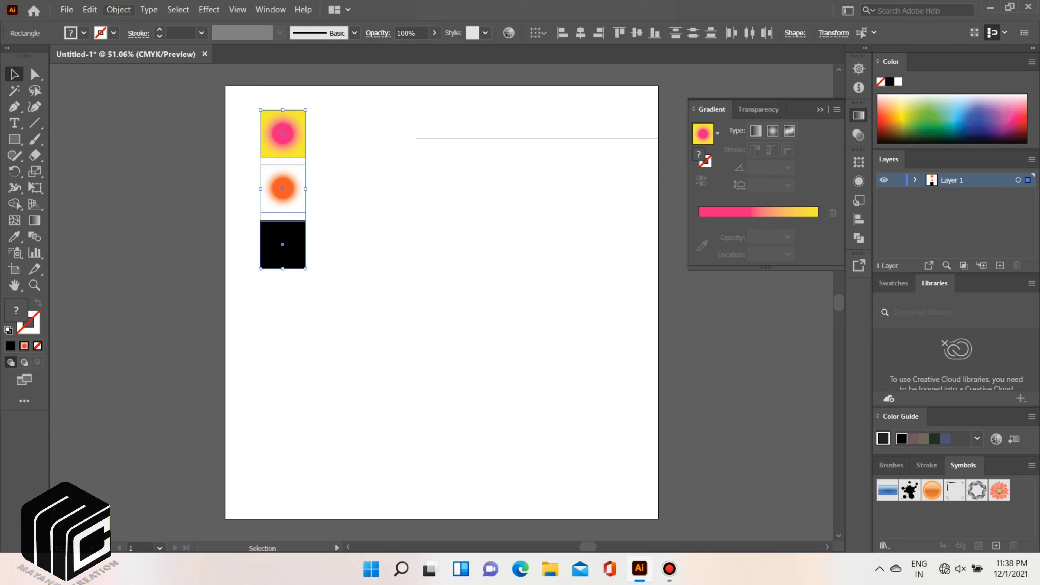
# - Group the three squares and move the group left of the artboard
pyautogui.click(118, 9)
pyautogui.click(137, 73)
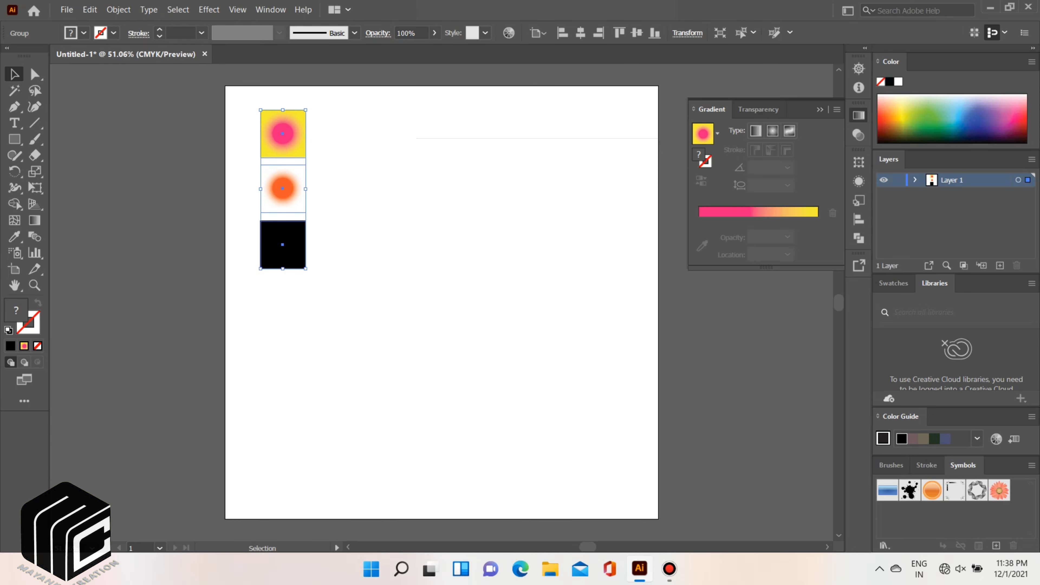
pyautogui.moveTo(282, 188); pyautogui.dragTo(190, 173)
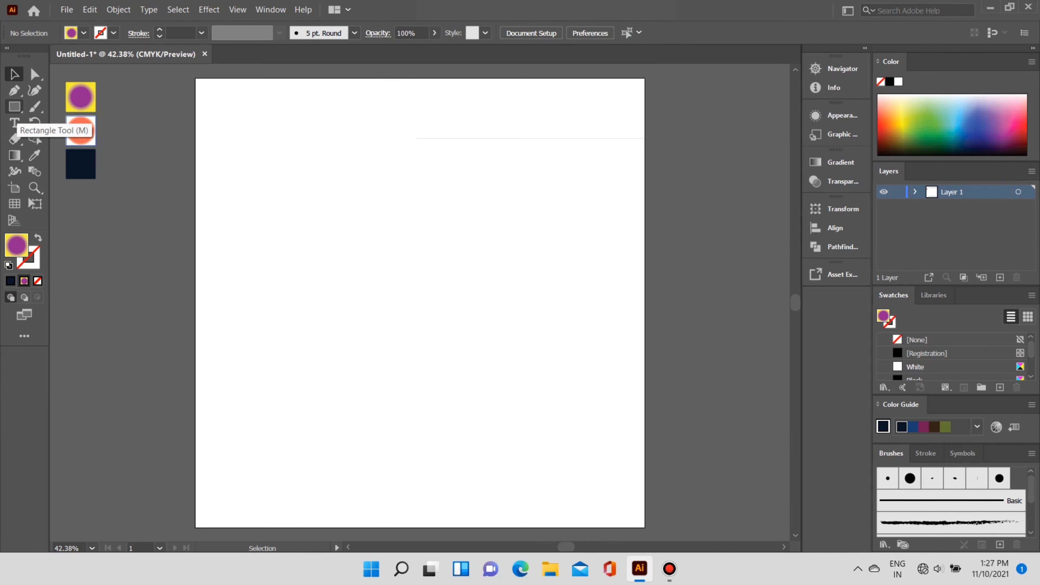
# - Reveal the Rectangle tool's flyout with the Ellipse, Polygon, Star and Line tools
pyautogui.rightClick(14, 107)
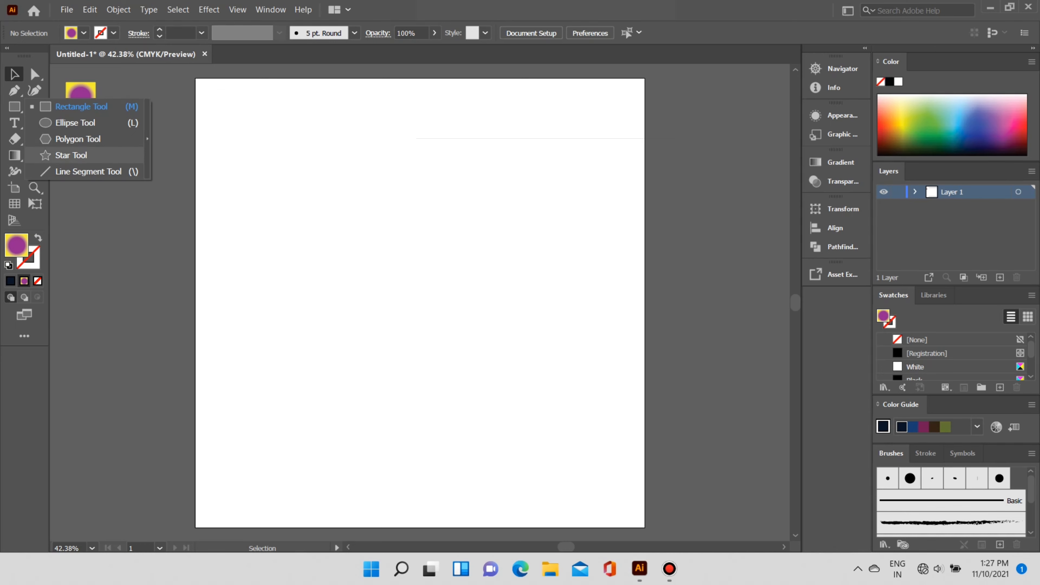
# - Create a star with Radius 1 0.372 px, Radius 2 0.6944 px and 25 points
pyautogui.click(71, 155)
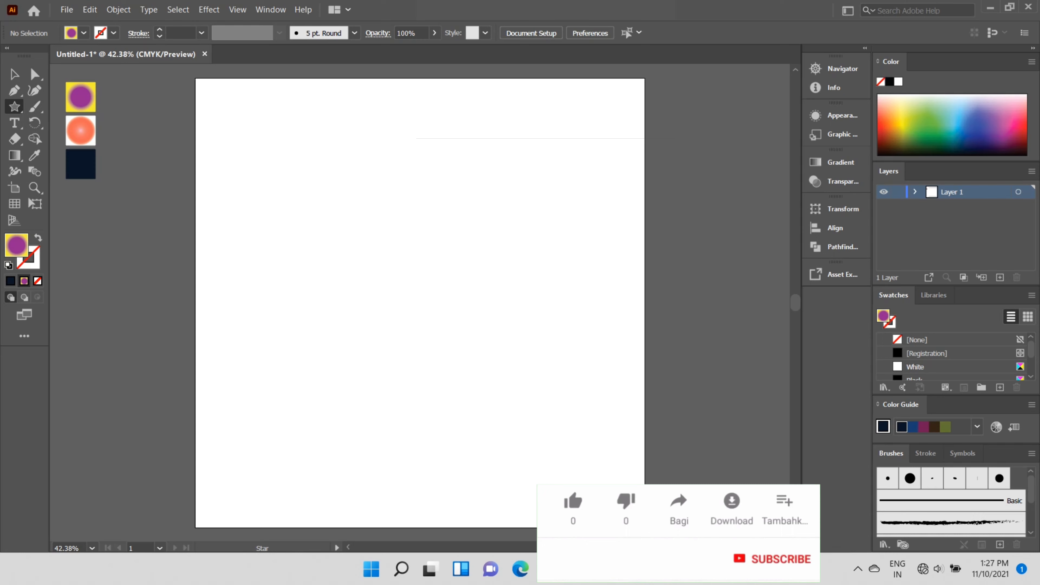
pyautogui.click(420, 287)
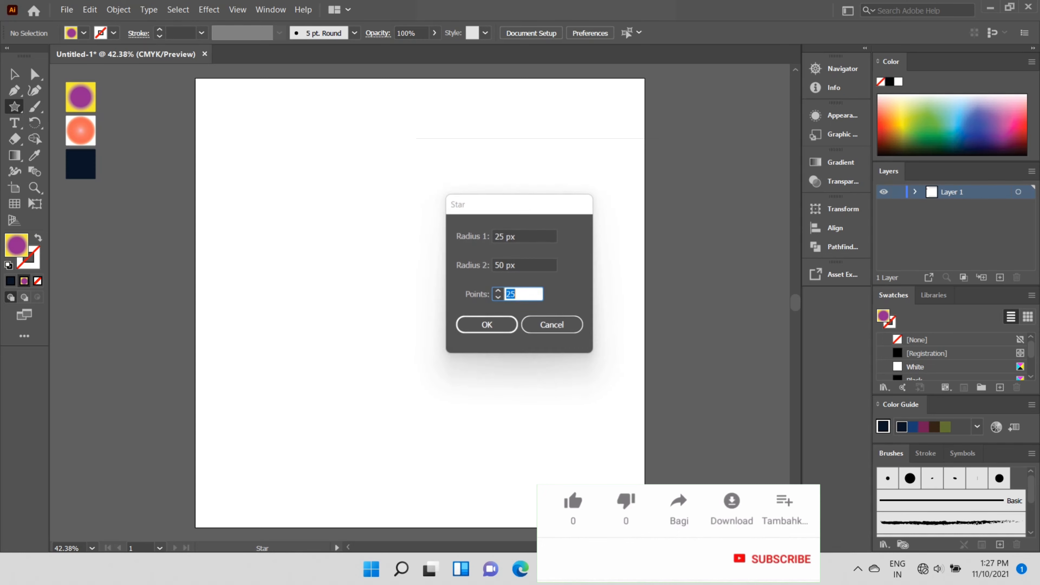
pyautogui.press('Tab')
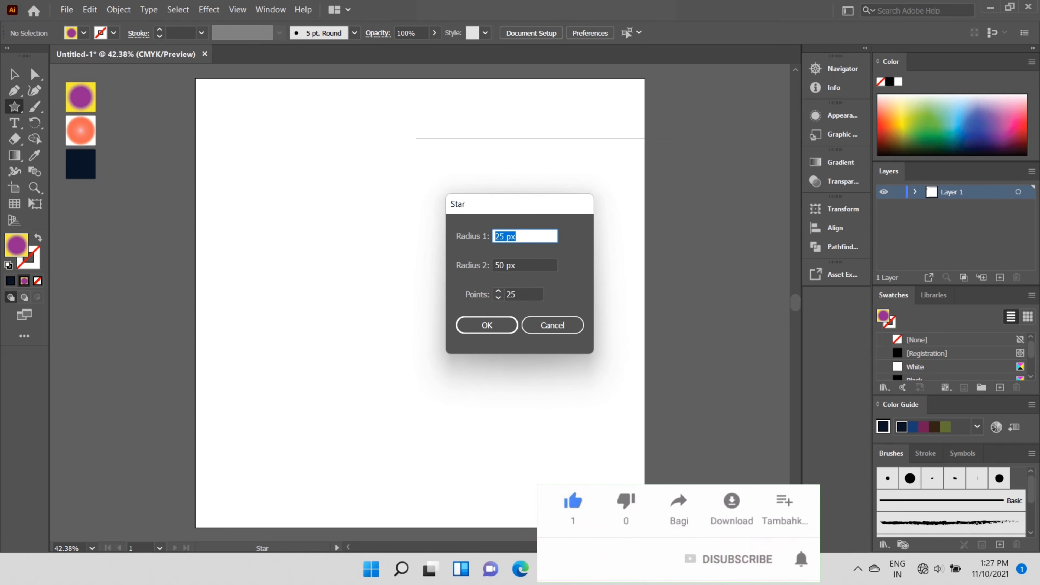
pyautogui.write('0.')
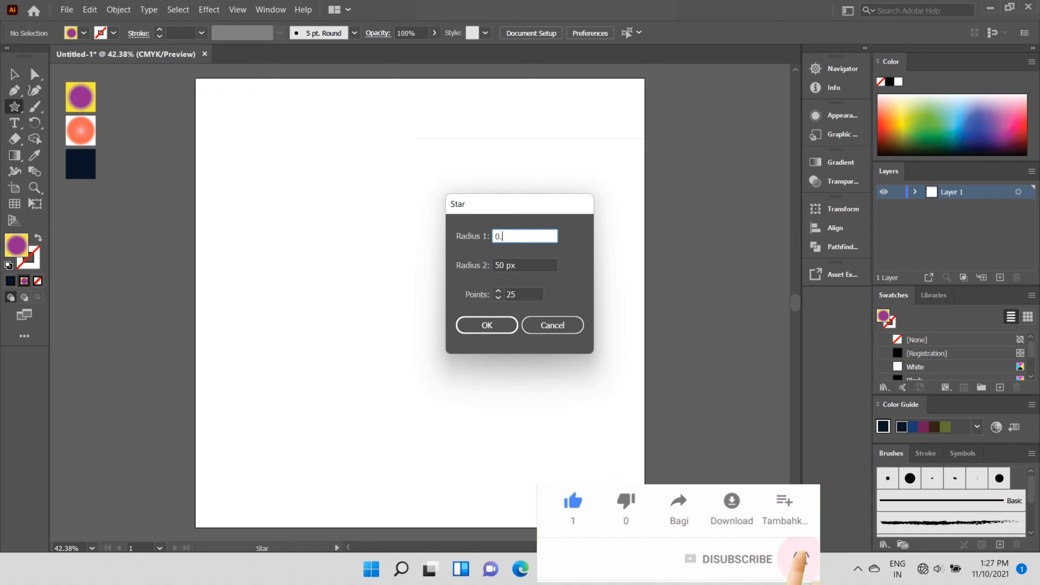
pyautogui.write('372')
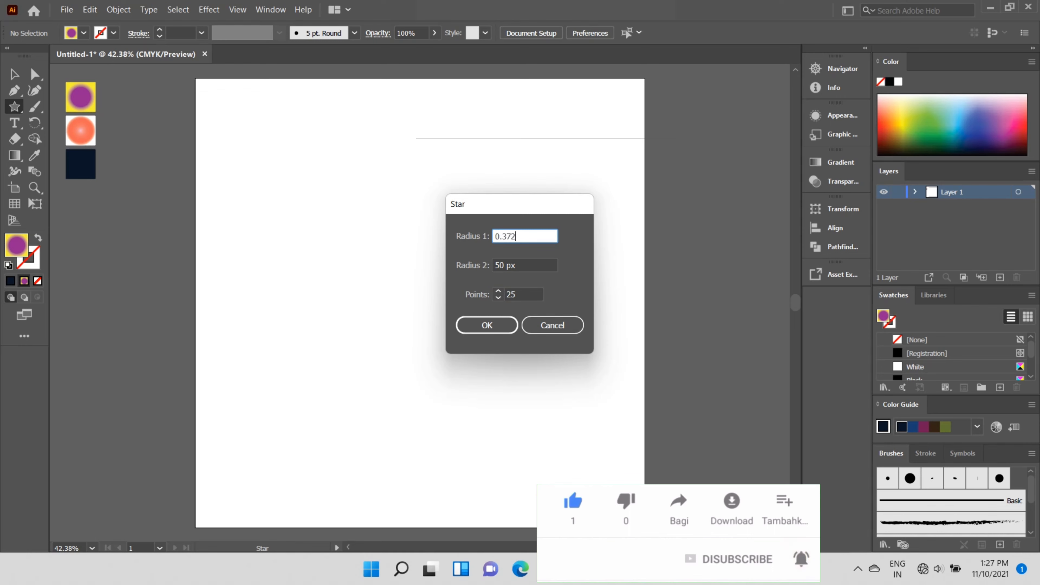
pyautogui.press('Tab')
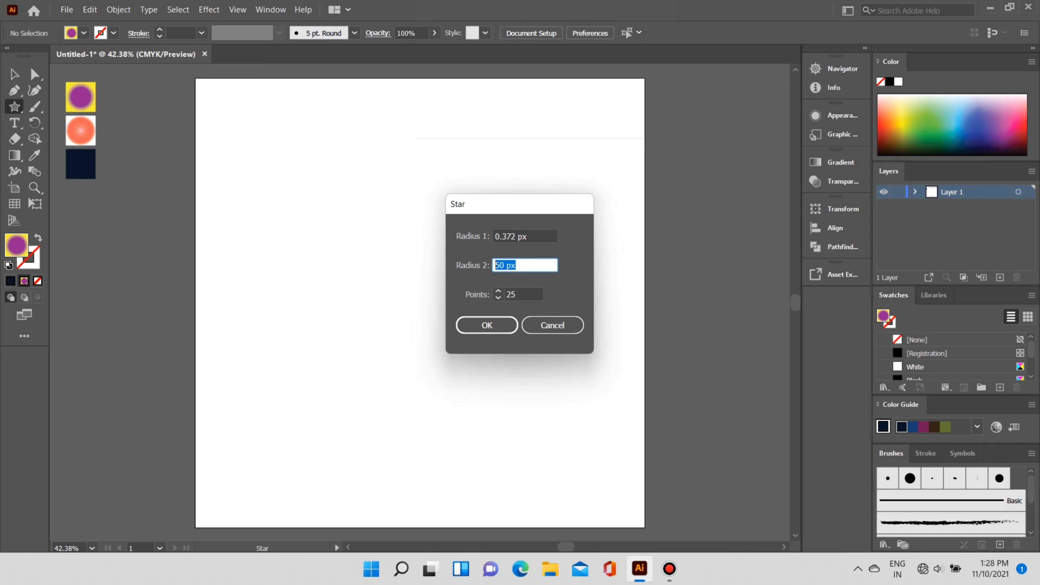
pyautogui.write('0.')
pyautogui.write('69')
pyautogui.write('44')
pyautogui.press('Tab')
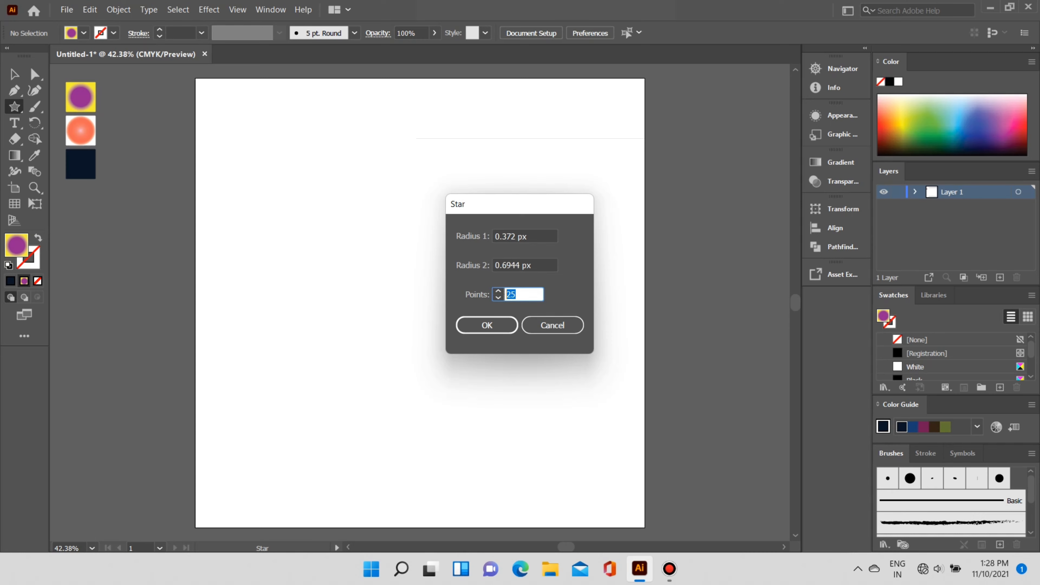
pyautogui.write('25')
pyautogui.press('Return')
# - Scale the star up, centre it on the artboard, and rotate it upright
pyautogui.moveTo(365, 207)
pyautogui.mouseDown()
pyautogui.moveTo(323, 206)
pyautogui.moveTo(344, 209)
pyautogui.moveTo(414, 339)
pyautogui.mouseUp()
pyautogui.press('v')
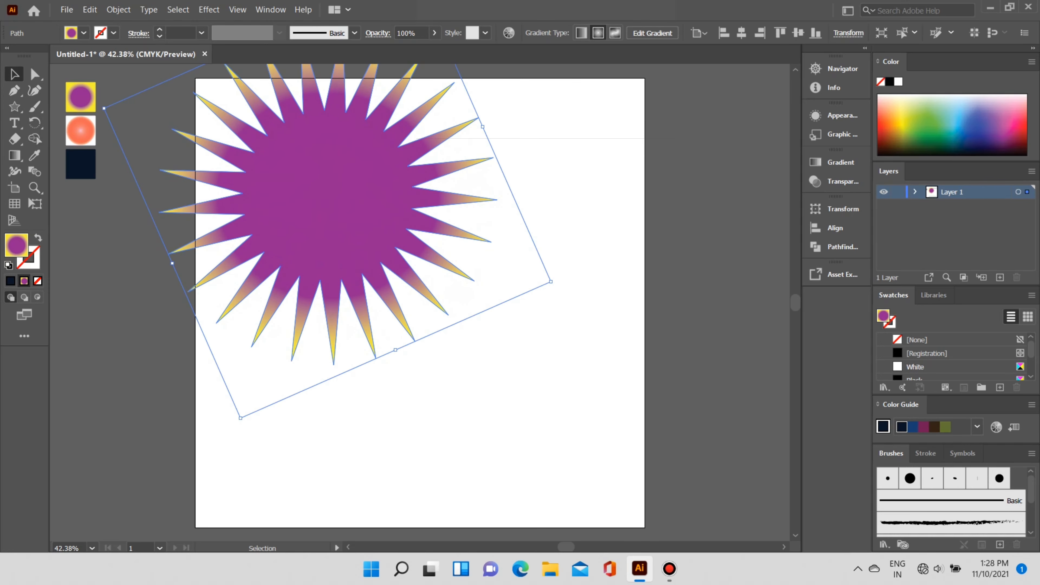
pyautogui.moveTo(344, 224); pyautogui.dragTo(436, 312)
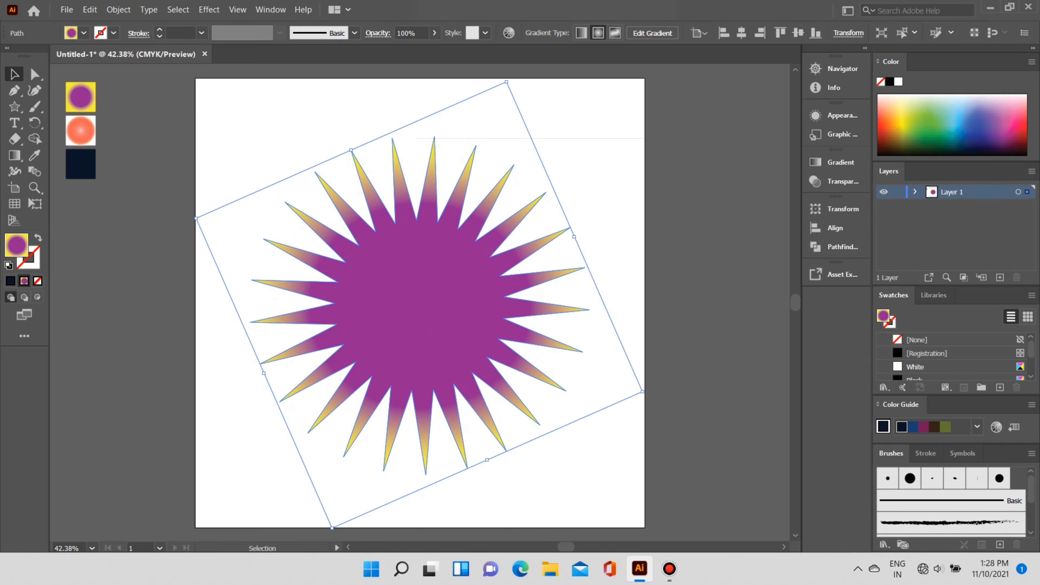
pyautogui.moveTo(649, 398); pyautogui.dragTo(590, 481)
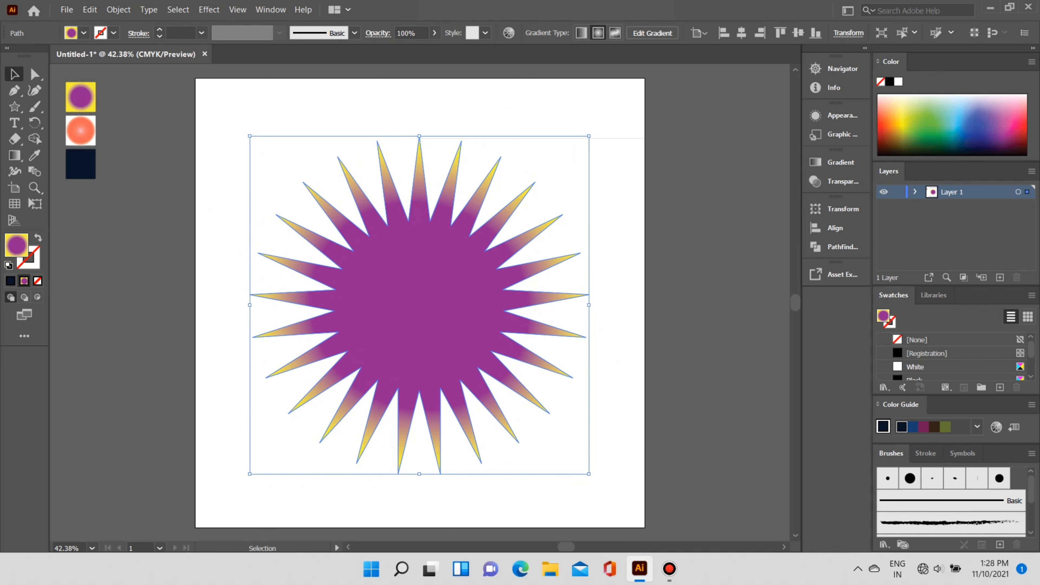
# - Round all of the star's anchor corners to a 4.6427 px corner radius
pyautogui.press('a')
pyautogui.click(305, 183)
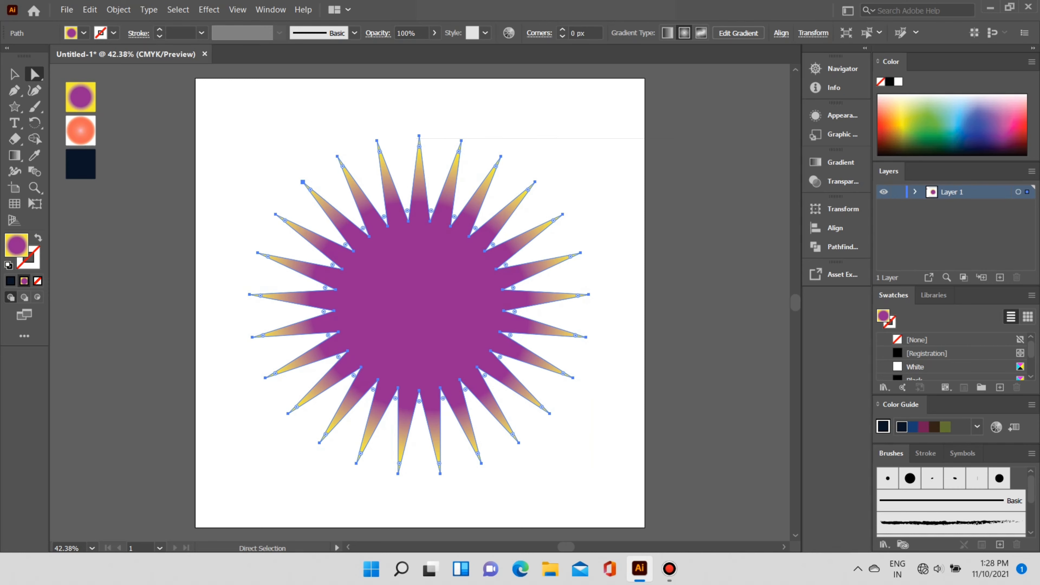
pyautogui.moveTo(310, 189); pyautogui.dragTo(328, 202)
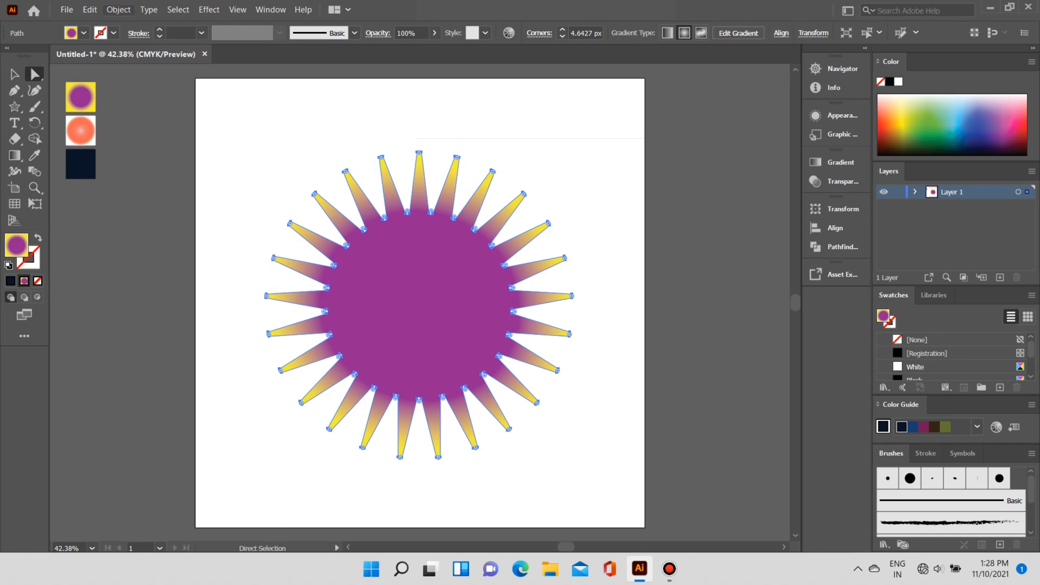
# - Paste a copy of the star in place and shrink it into the lower-right corner
pyautogui.press('v')
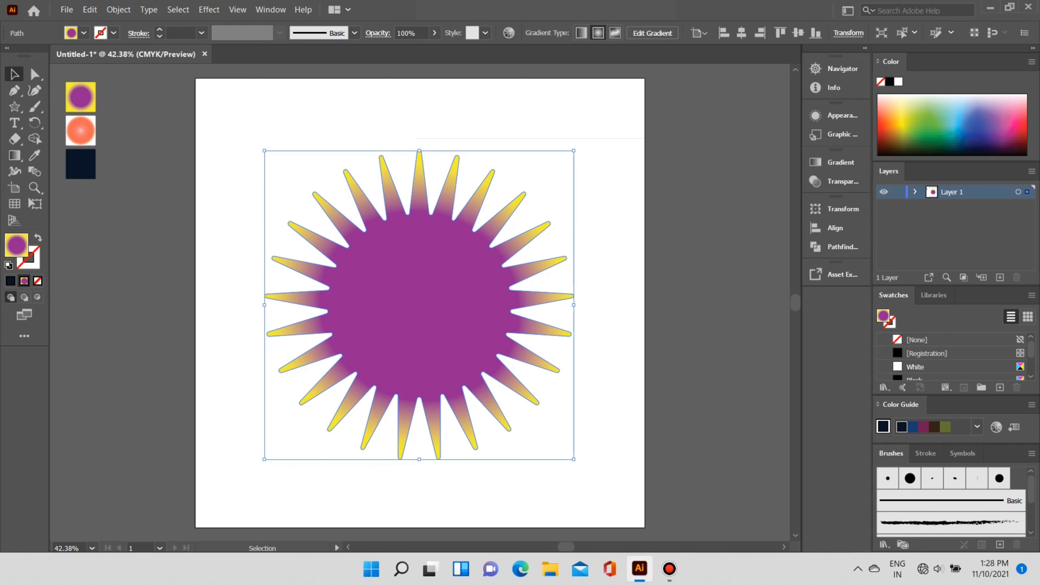
pyautogui.click(89, 9)
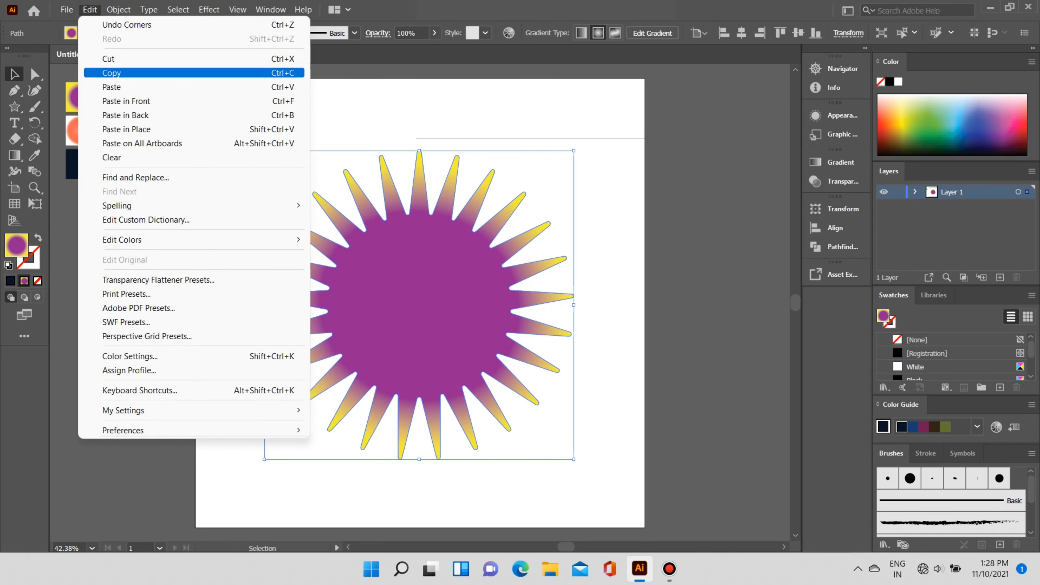
pyautogui.click(111, 73)
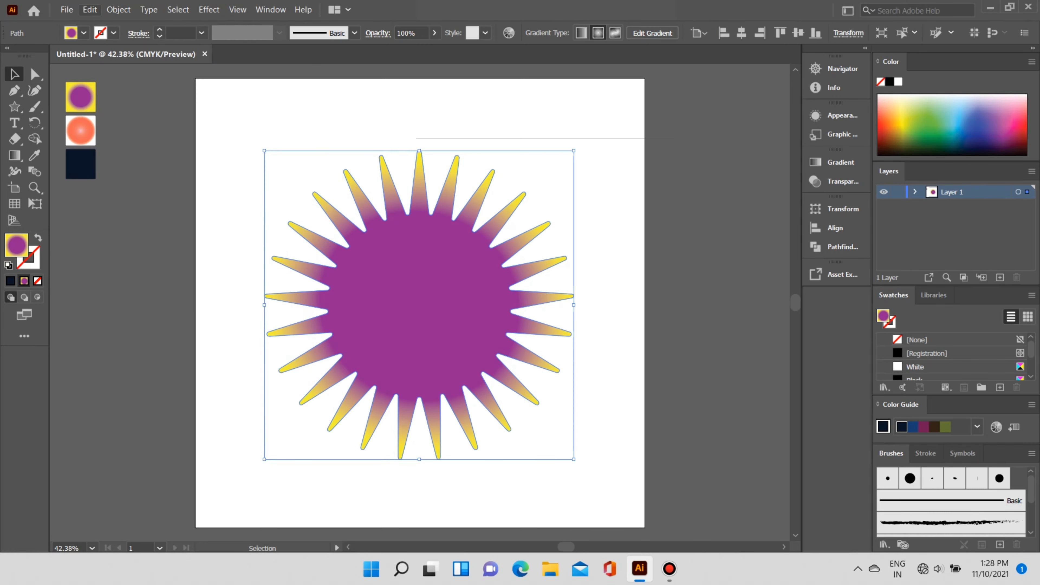
pyautogui.click(89, 10)
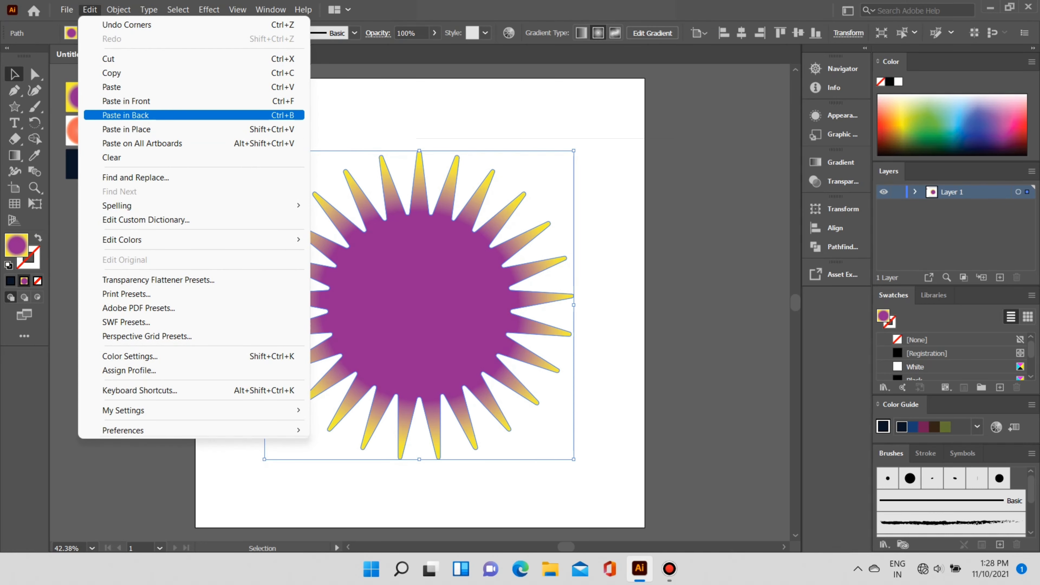
pyautogui.click(126, 101)
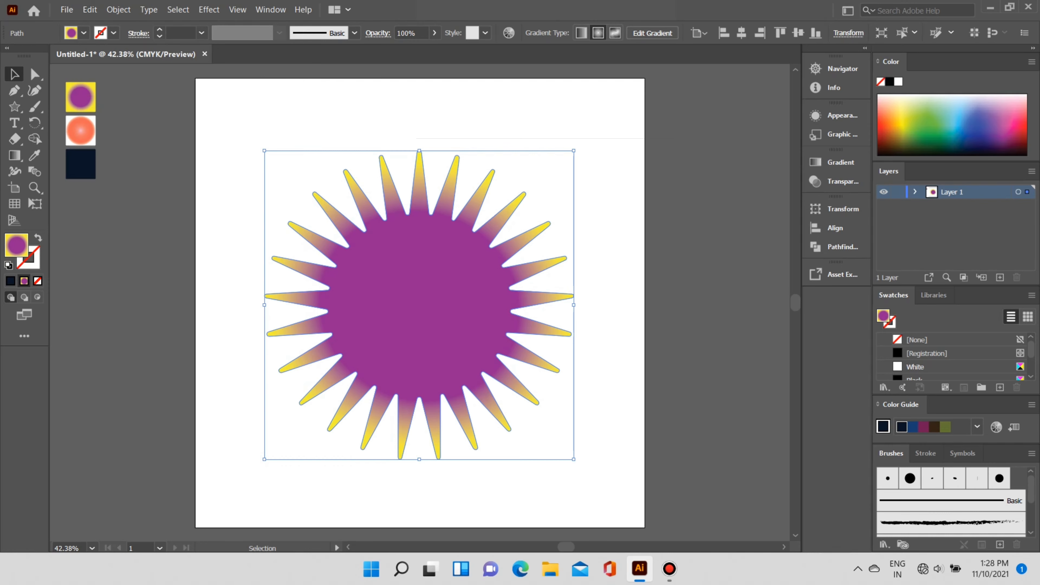
pyautogui.moveTo(264, 150); pyautogui.dragTo(478, 379)
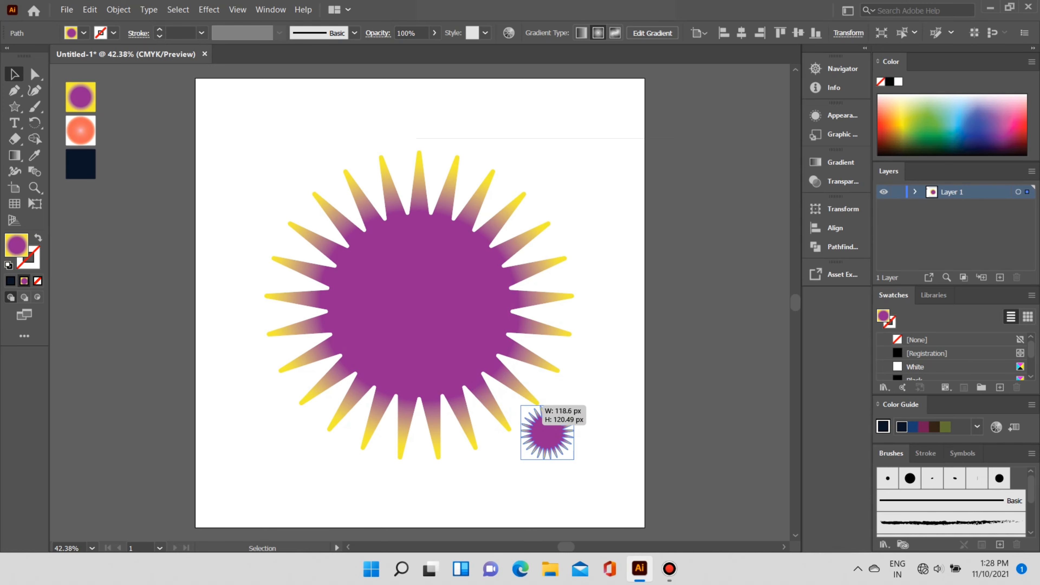
pyautogui.moveTo(478, 380); pyautogui.dragTo(521, 405)
# - Centre the large star horizontally and vertically on the artboard
pyautogui.click(418, 303)
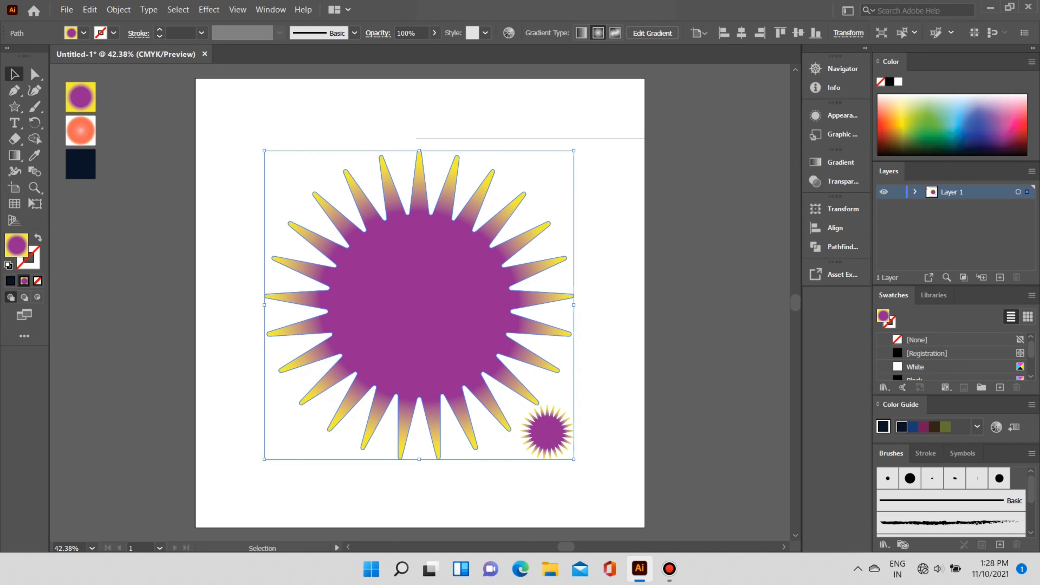
pyautogui.click(834, 228)
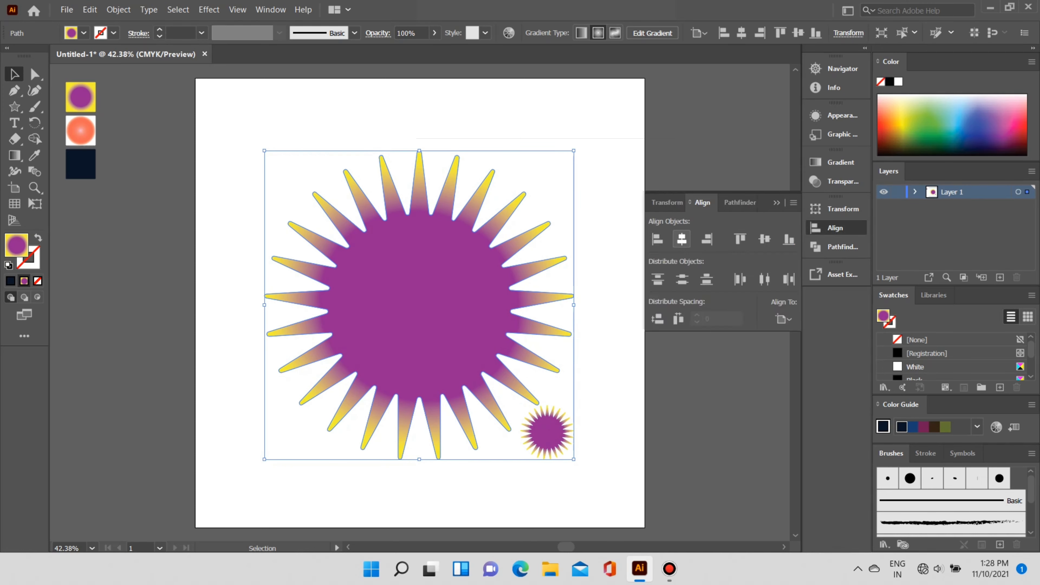
pyautogui.click(682, 239)
pyautogui.click(764, 239)
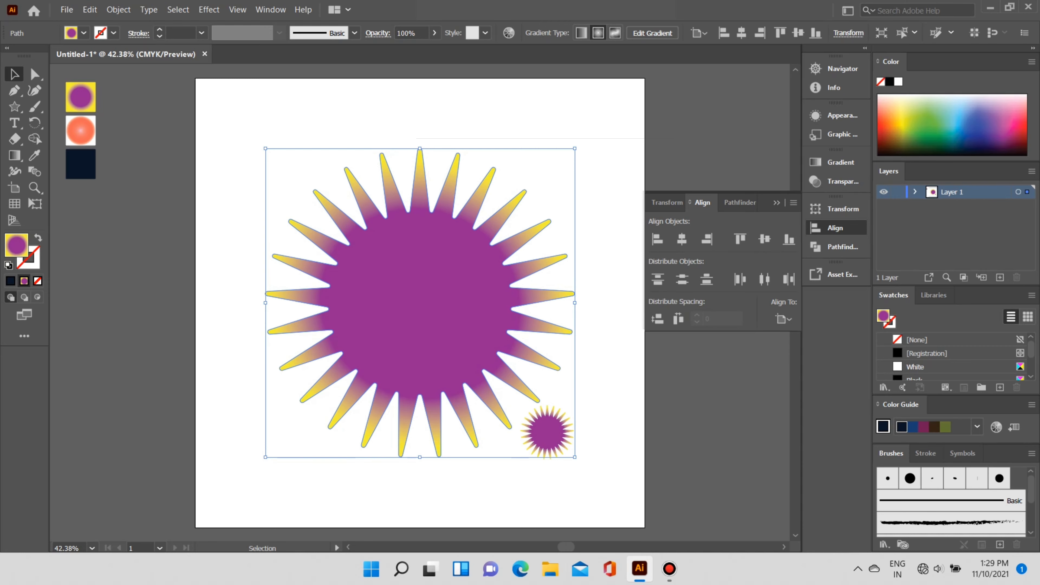
# - Centre the small star, shrink it to about 77 × 81 px, and re-centre it
pyautogui.click(547, 432)
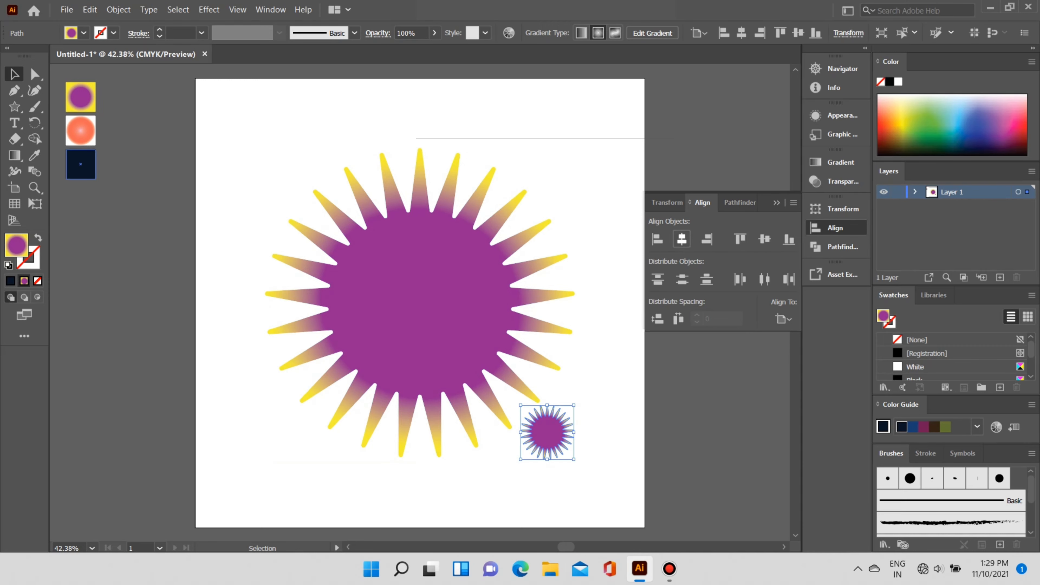
pyautogui.click(681, 239)
pyautogui.click(765, 239)
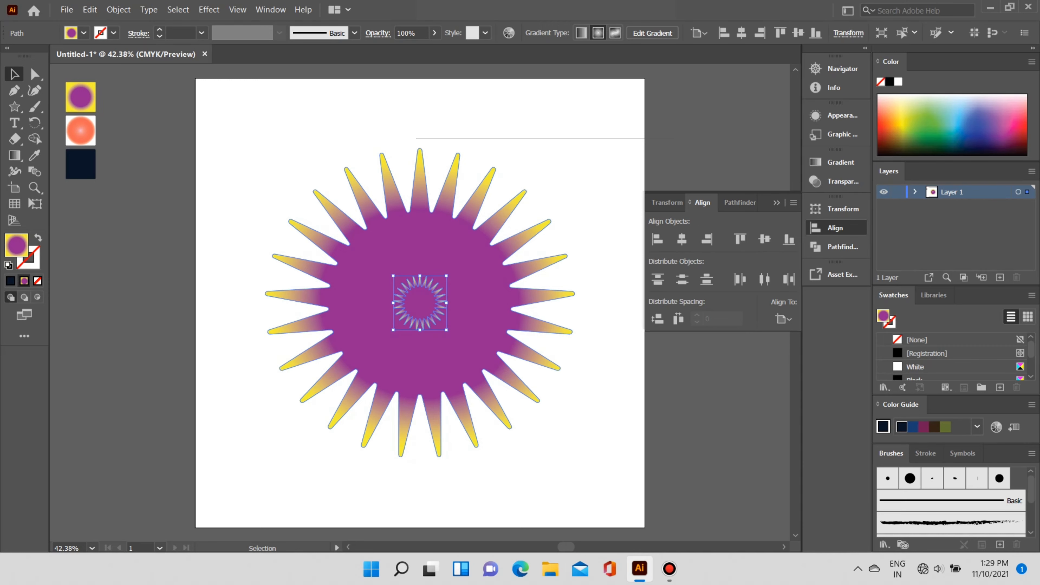
pyautogui.moveTo(446, 330); pyautogui.dragTo(428, 312)
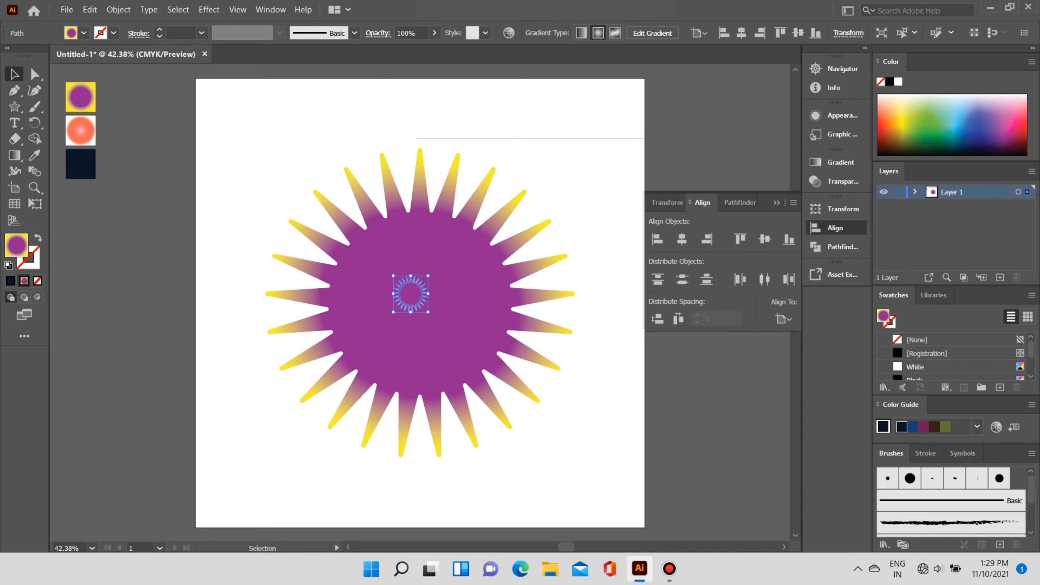
pyautogui.click(682, 239)
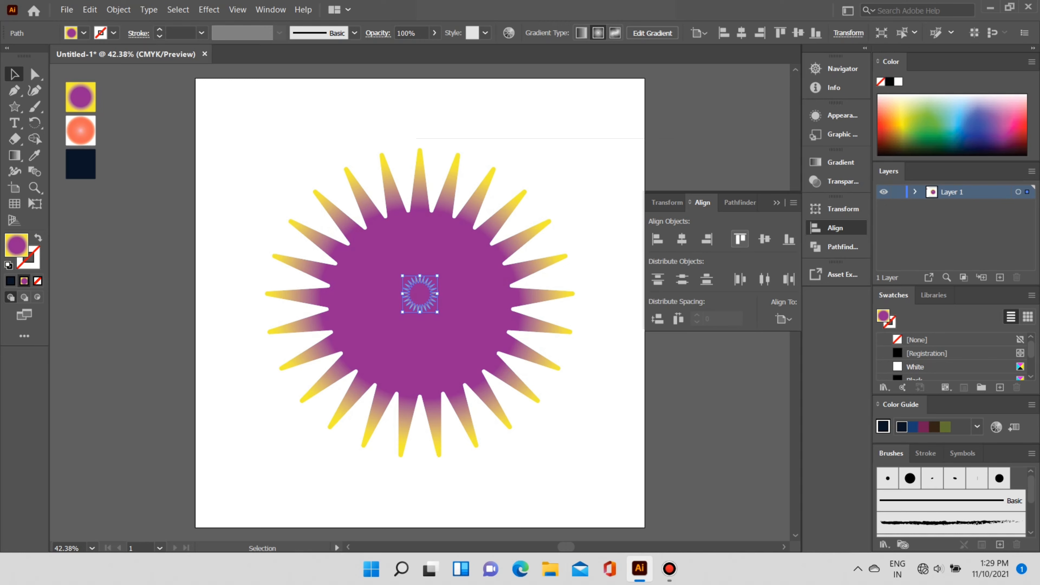
pyautogui.click(764, 239)
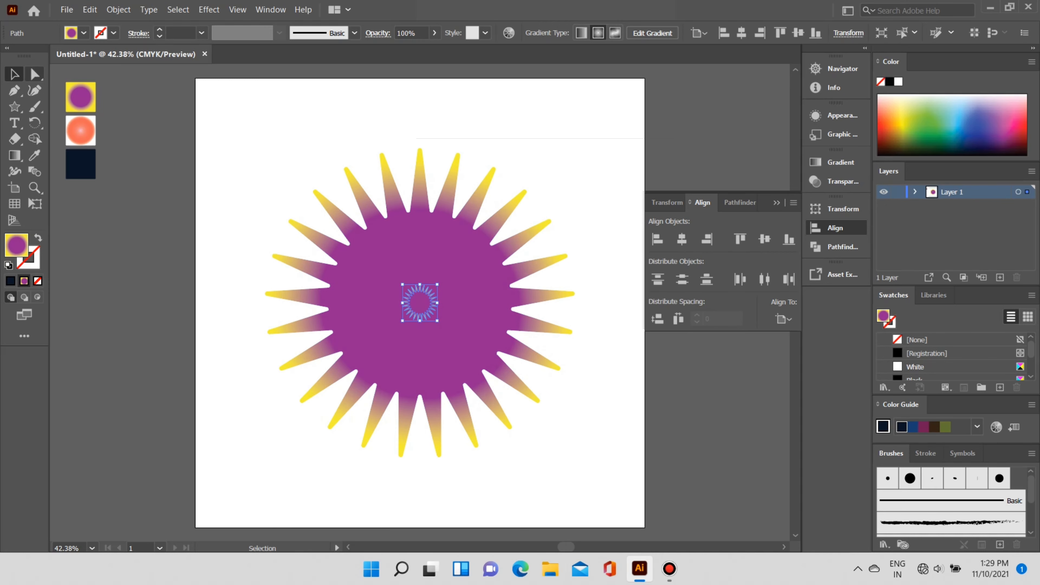
pyautogui.press('i')
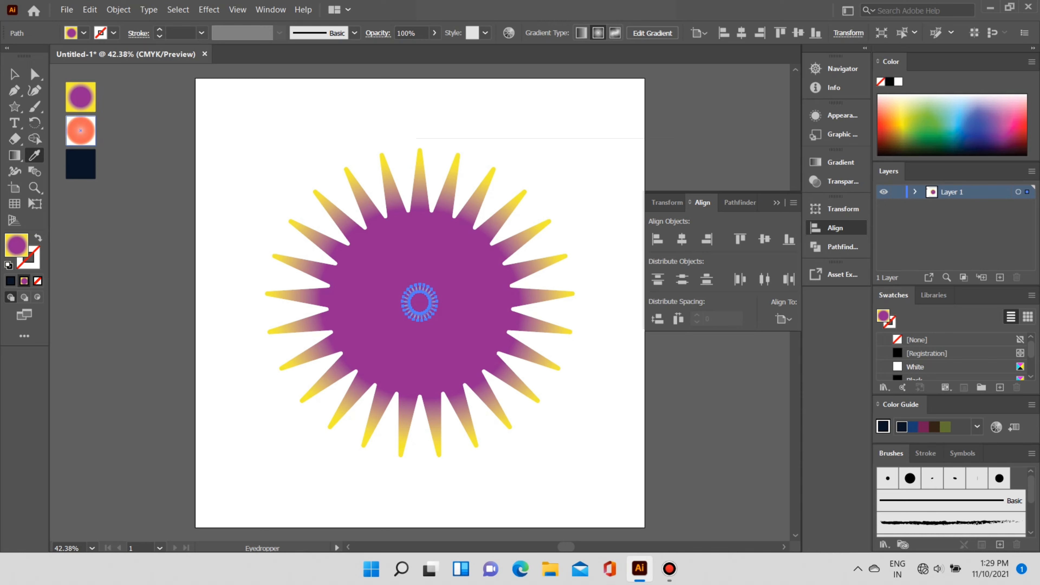
# - Fill the small star with the orange circle's colour, then marquee-select both stars
pyautogui.click(81, 130)
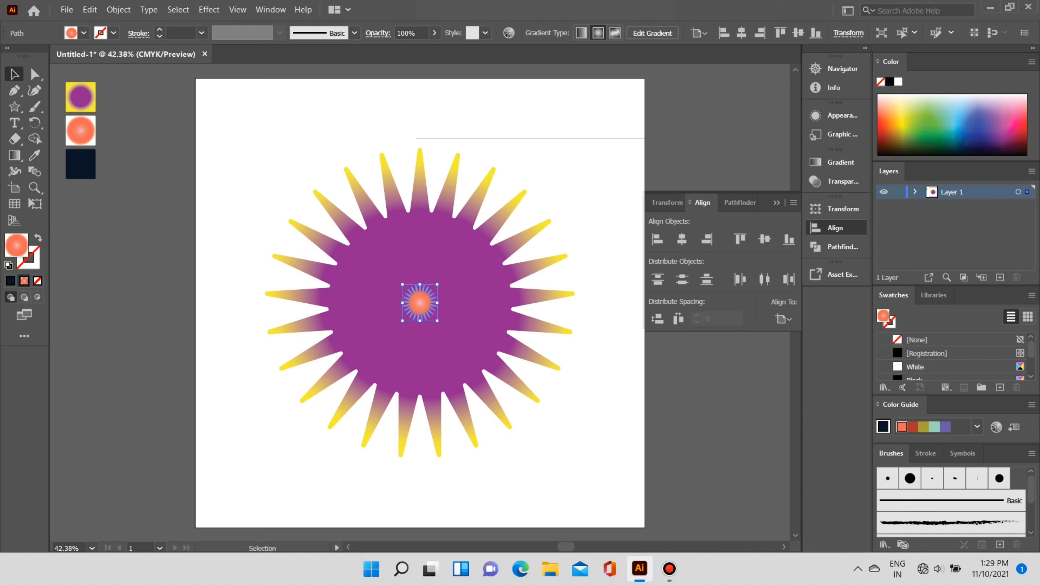
pyautogui.hotkey('ctrl', 'shift', 'a')
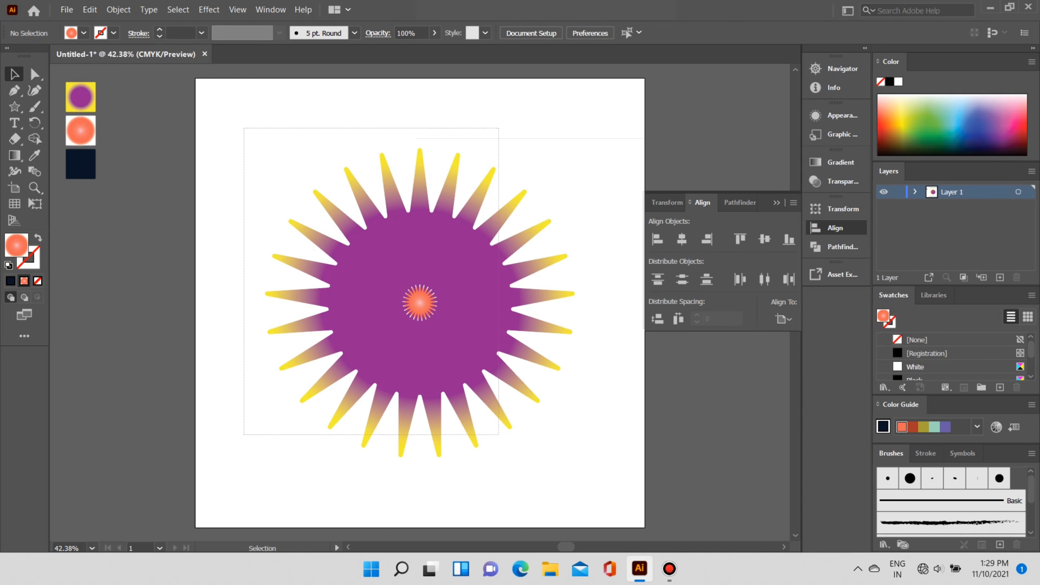
pyautogui.moveTo(245, 128); pyautogui.dragTo(588, 435)
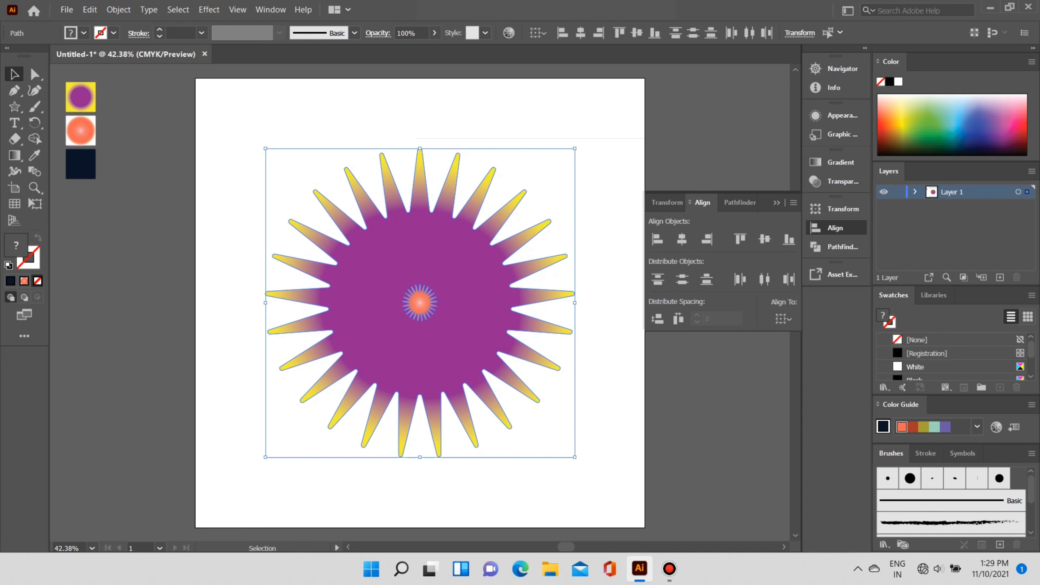
pyautogui.click(118, 10)
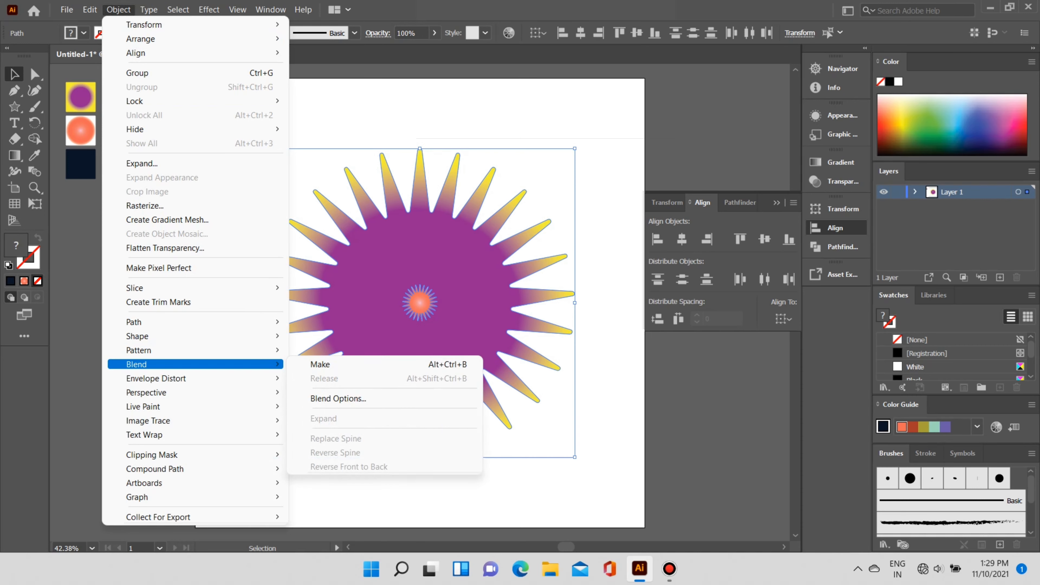
# - Set Blend Options to Specified Steps with 100 steps
pyautogui.click(338, 398)
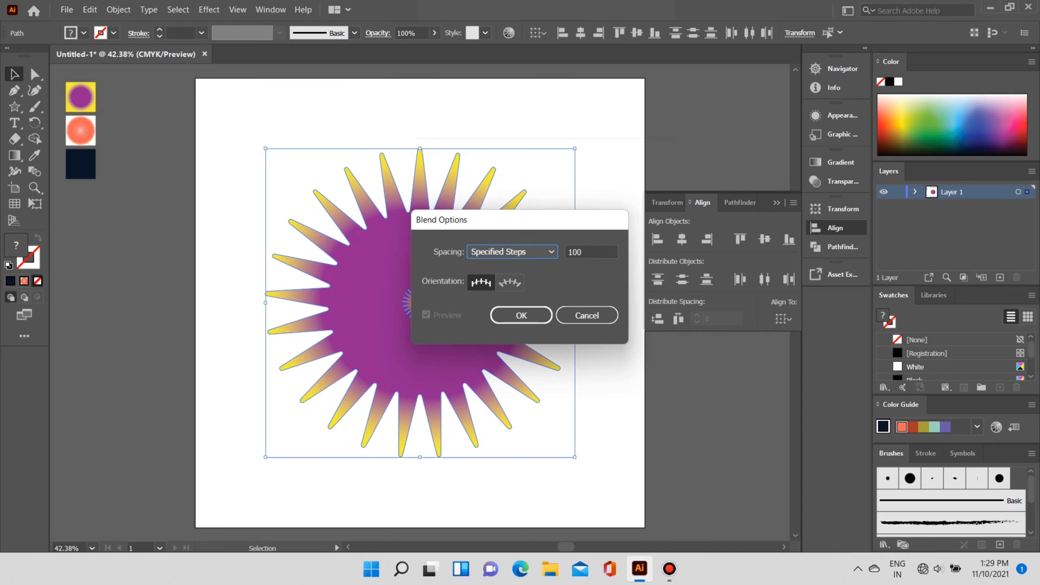
pyautogui.click(512, 252)
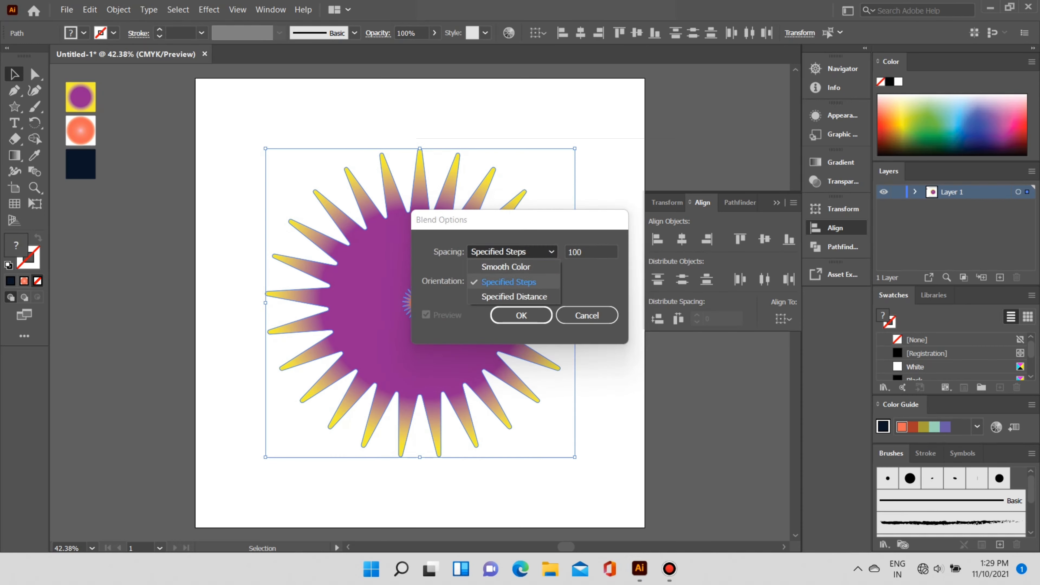
pyautogui.click(512, 282)
pyautogui.press('Tab')
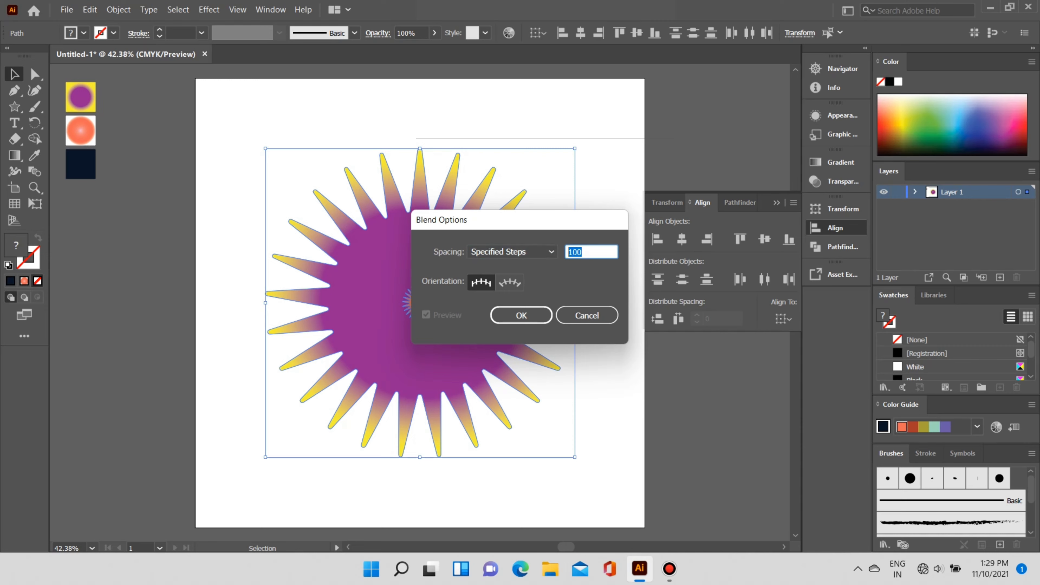
pyautogui.write('1')
pyautogui.click(520, 315)
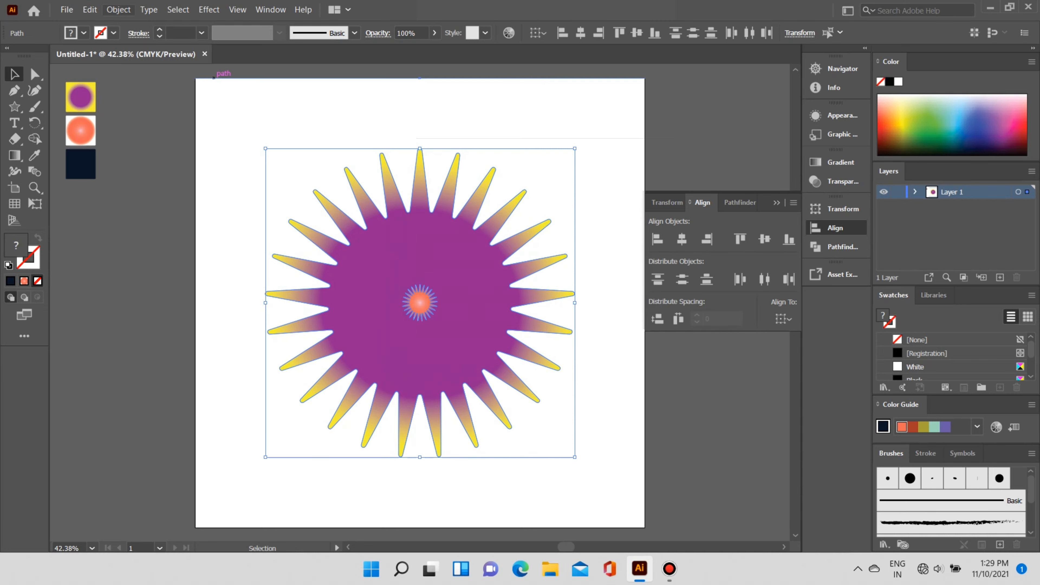
# - Make the blend between the two stars and select the resulting flower
pyautogui.click(119, 10)
pyautogui.moveTo(195, 364)
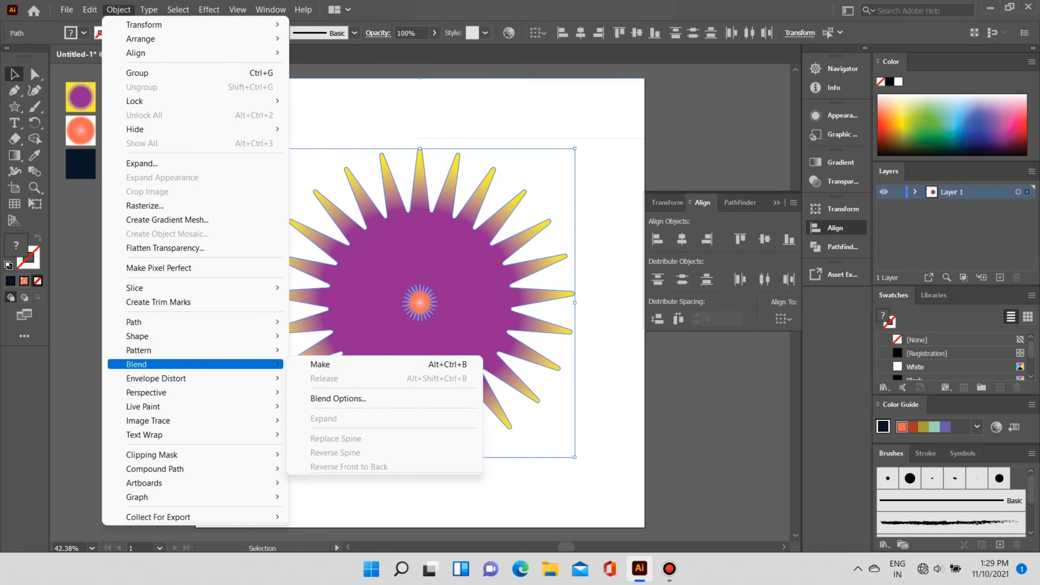
pyautogui.click(300, 364)
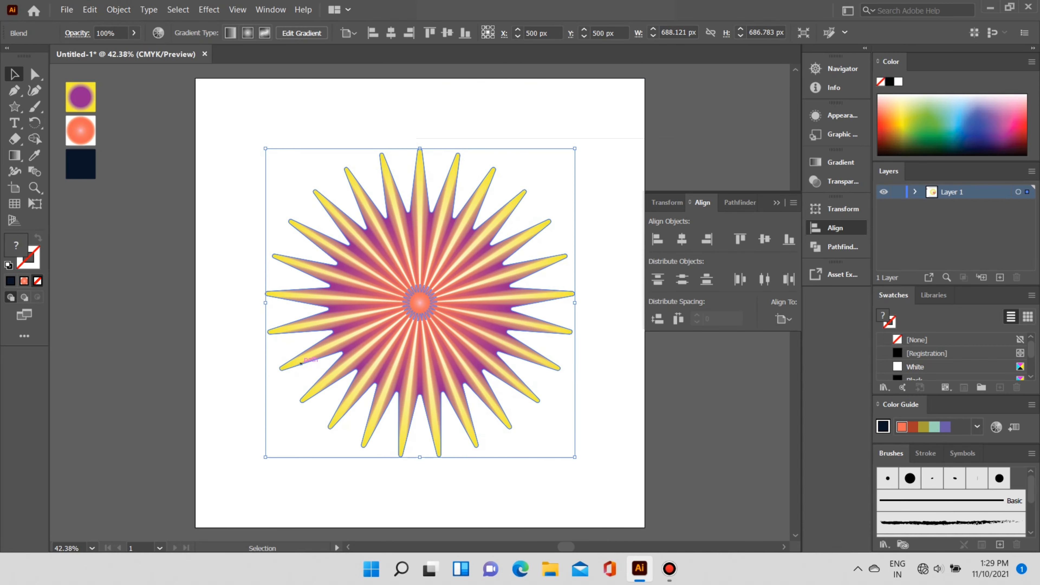
pyautogui.moveTo(236, 108)
pyautogui.mouseDown()
pyautogui.moveTo(480, 417)
pyautogui.moveTo(494, 418)
pyautogui.mouseUp()
# - Apply a -37% Pucker & Bloat effect to the blended flower, then reselect it
pyautogui.click(209, 9)
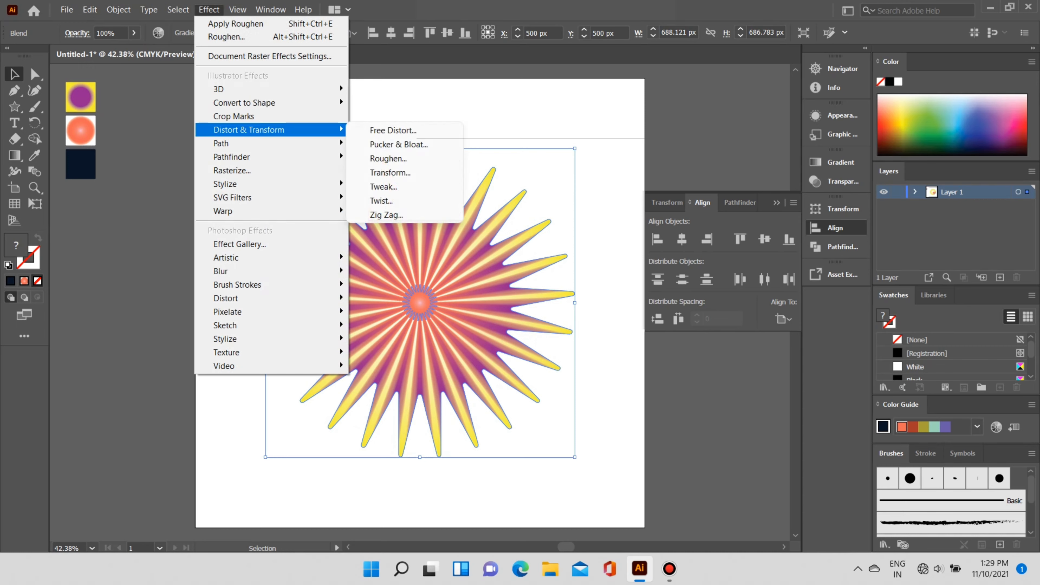
pyautogui.click(398, 144)
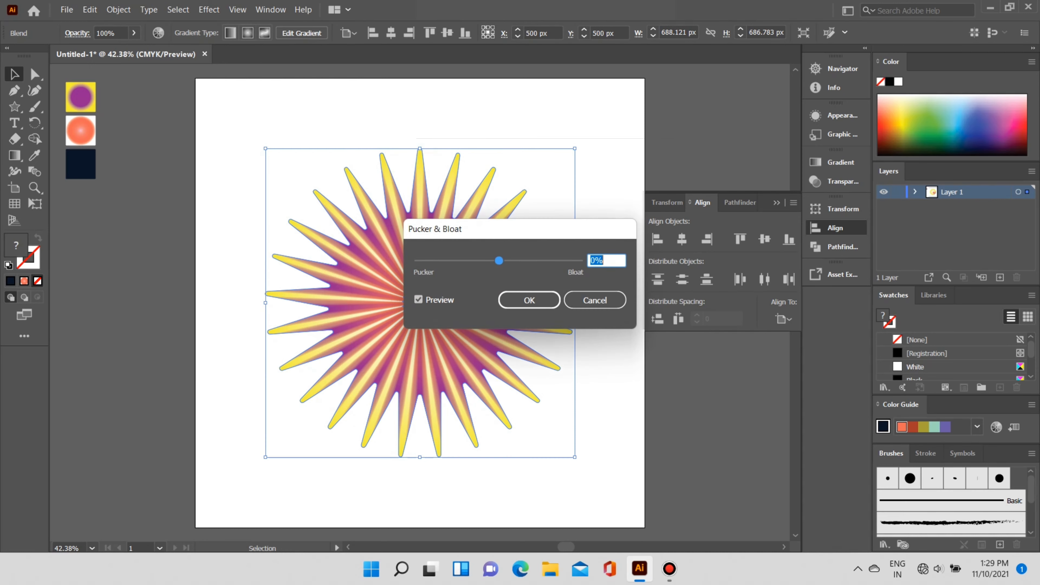
pyautogui.write('-28')
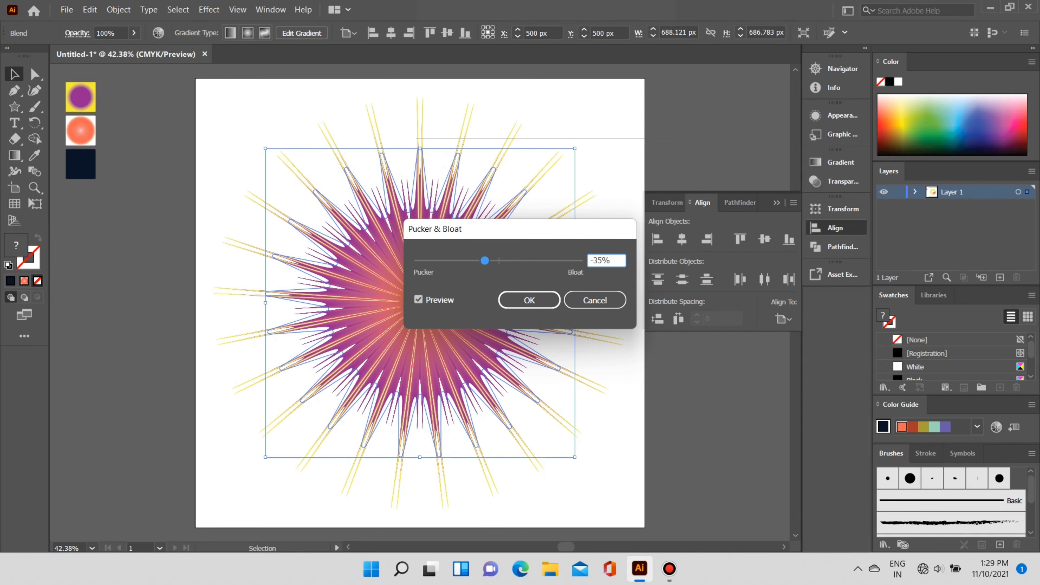
pyautogui.hotkey('ctrl', 'a')
pyautogui.press('Down')
pyautogui.press('Down')
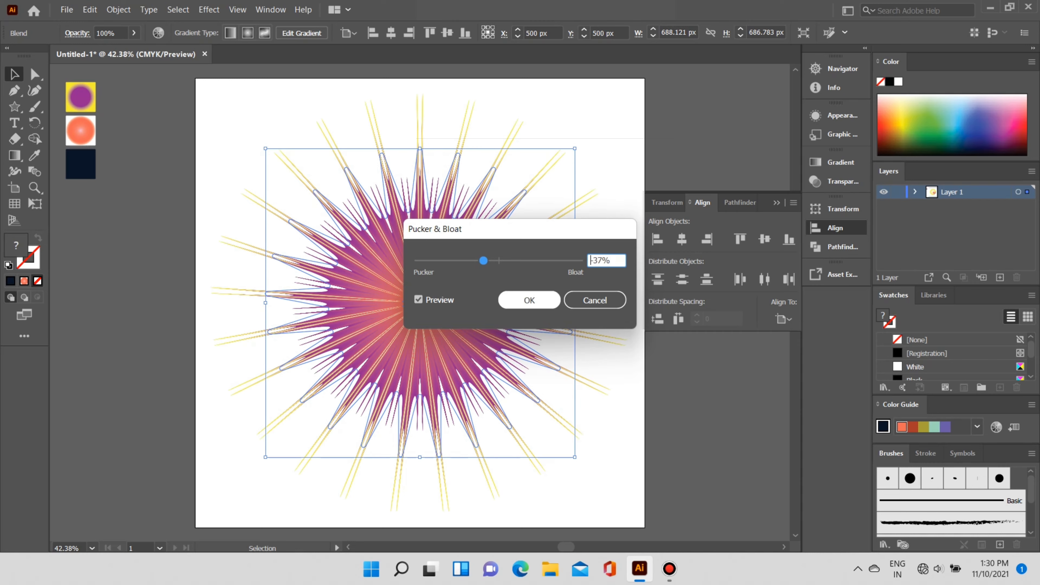
pyautogui.press('Return')
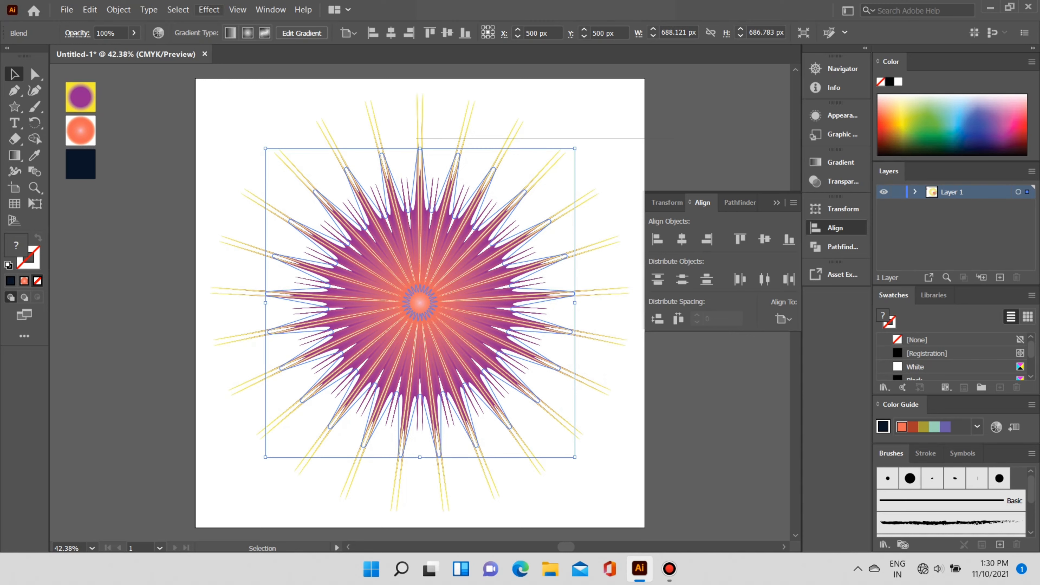
pyautogui.moveTo(228, 93); pyautogui.dragTo(362, 344)
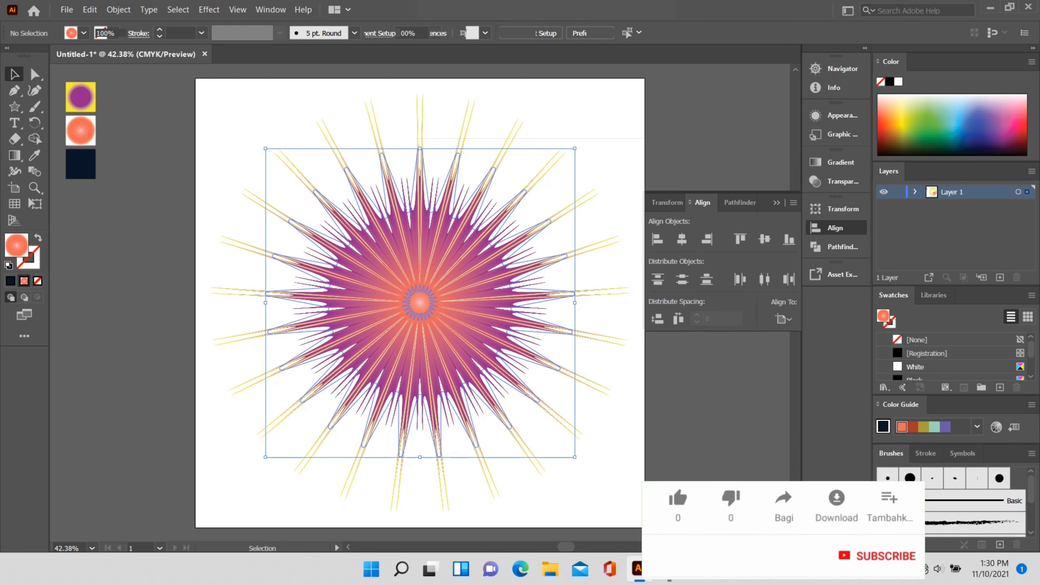
# - Apply Roughen with Smooth points, 0 detail and 40% relative size to the flower
pyautogui.click(209, 8)
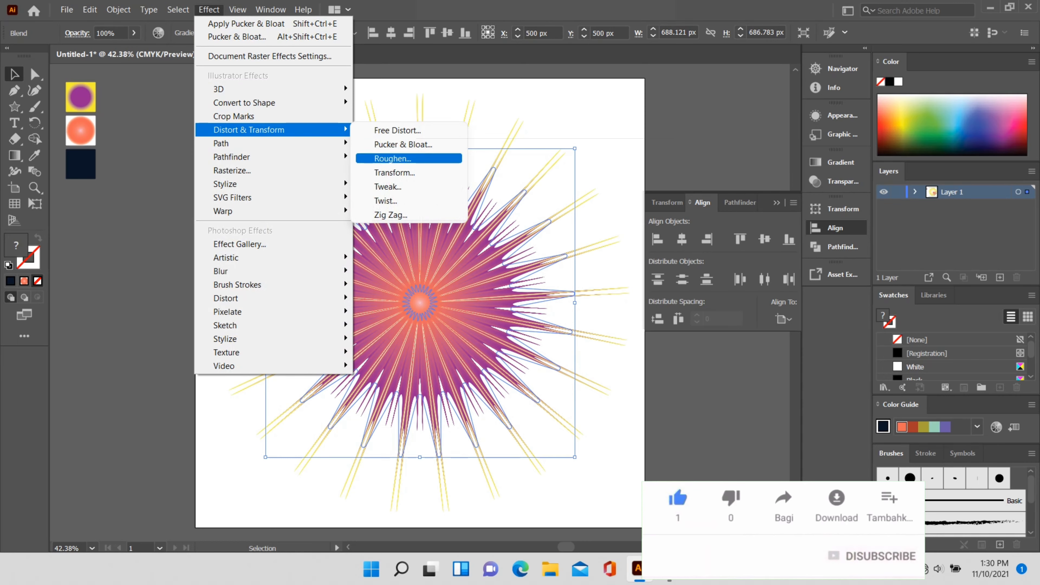
pyautogui.click(392, 159)
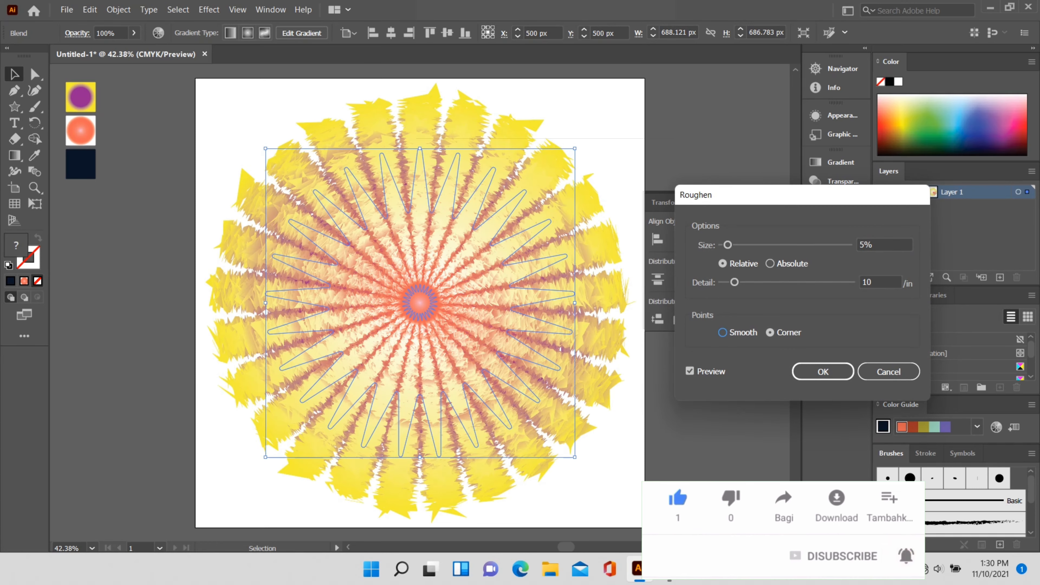
pyautogui.click(722, 332)
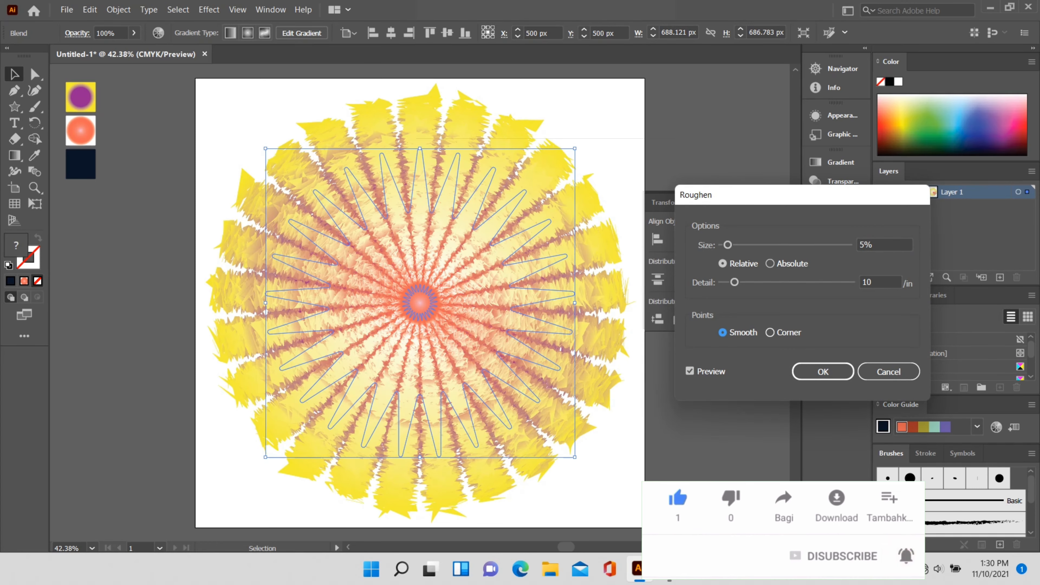
pyautogui.doubleClick(880, 282)
pyautogui.write('0')
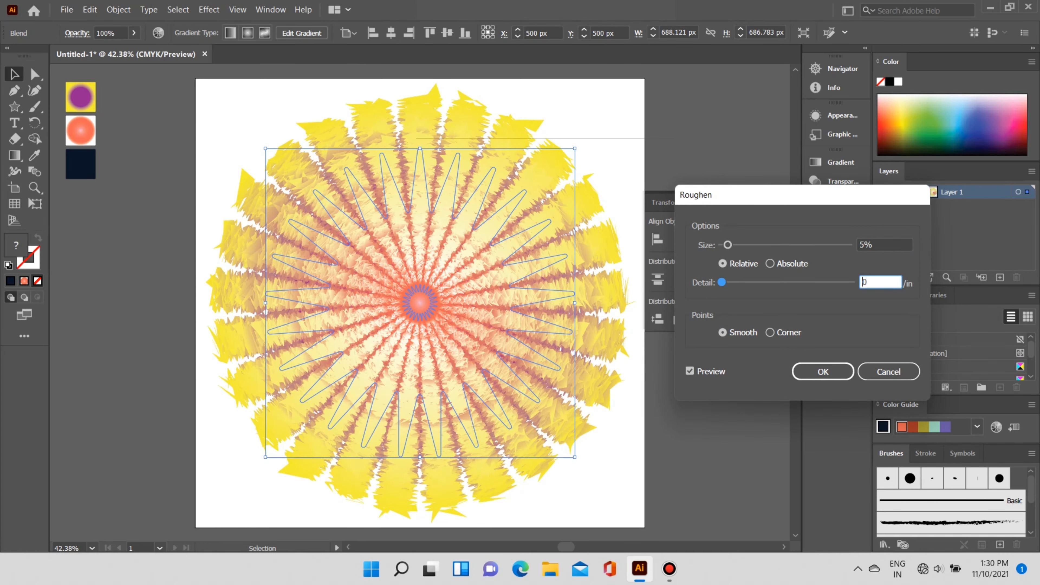
pyautogui.click(885, 244)
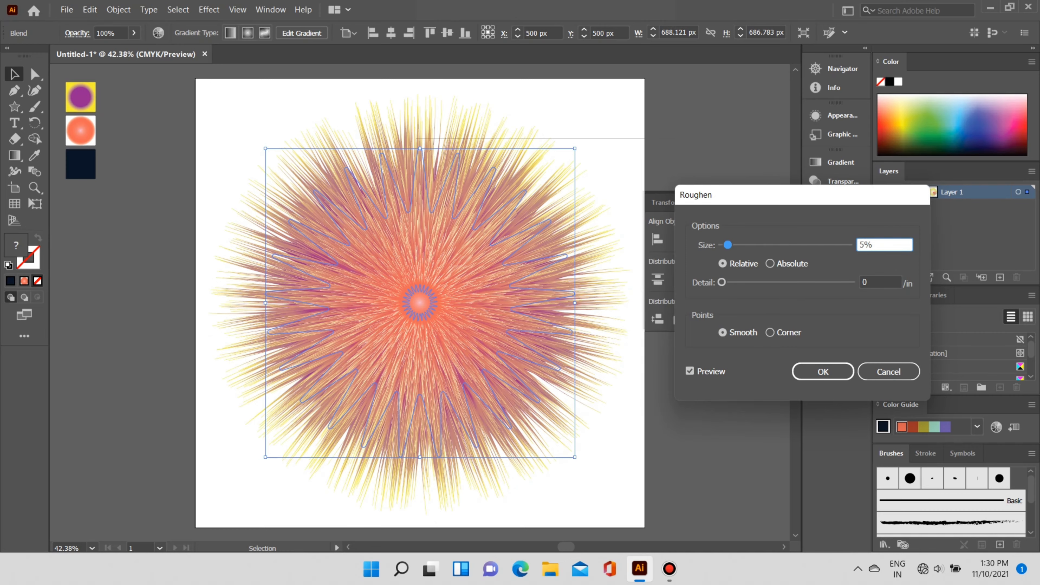
pyautogui.press('Up')
pyautogui.press('Up')
pyautogui.press('Up')
pyautogui.press('Up')
pyautogui.press('Up')
pyautogui.press('Up')
pyautogui.press('Up')
pyautogui.press('Up')
pyautogui.press('Up')
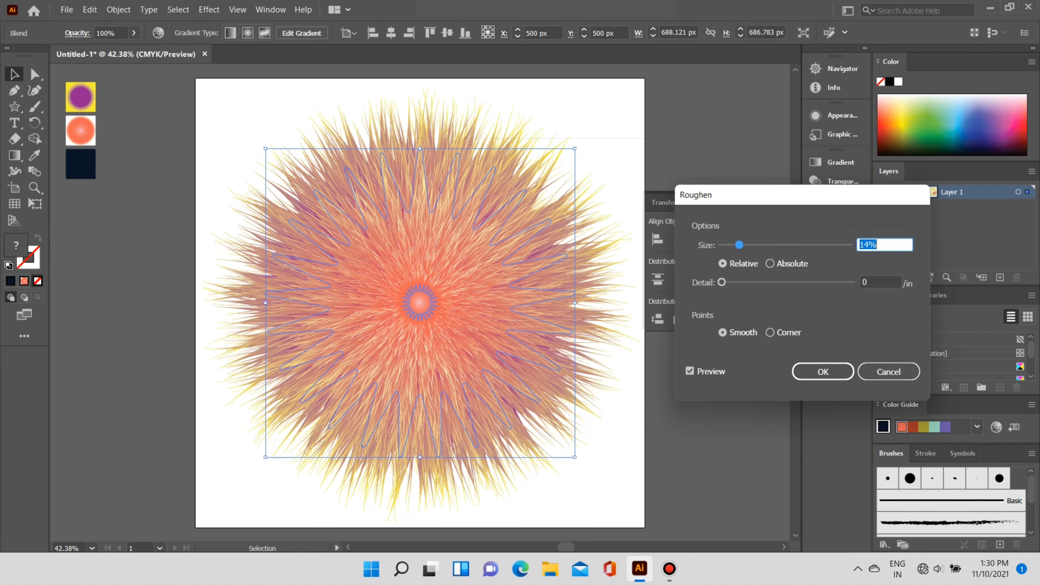
pyautogui.press('Up')
pyautogui.press('Up')
pyautogui.press('Up')
pyautogui.press('Up')
pyautogui.press('Up')
pyautogui.press('Up')
pyautogui.press('Up')
pyautogui.press('Up')
pyautogui.press('Up')
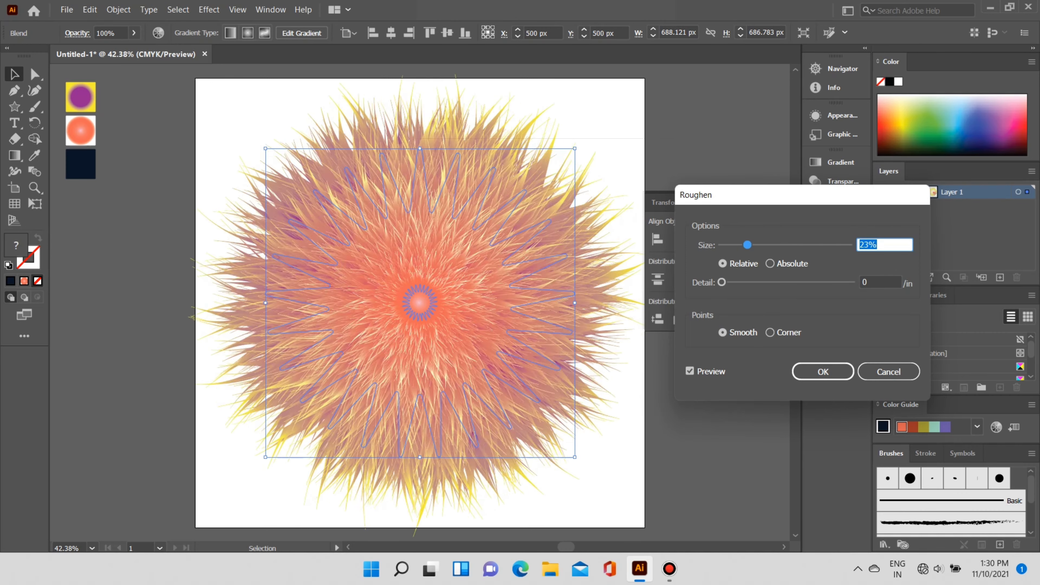
pyautogui.press('Up')
pyautogui.press('Up')
pyautogui.press('Up')
pyautogui.press('Up')
pyautogui.press('Up')
pyautogui.press('Up')
pyautogui.press('Up')
pyautogui.press('Up')
pyautogui.press('Up')
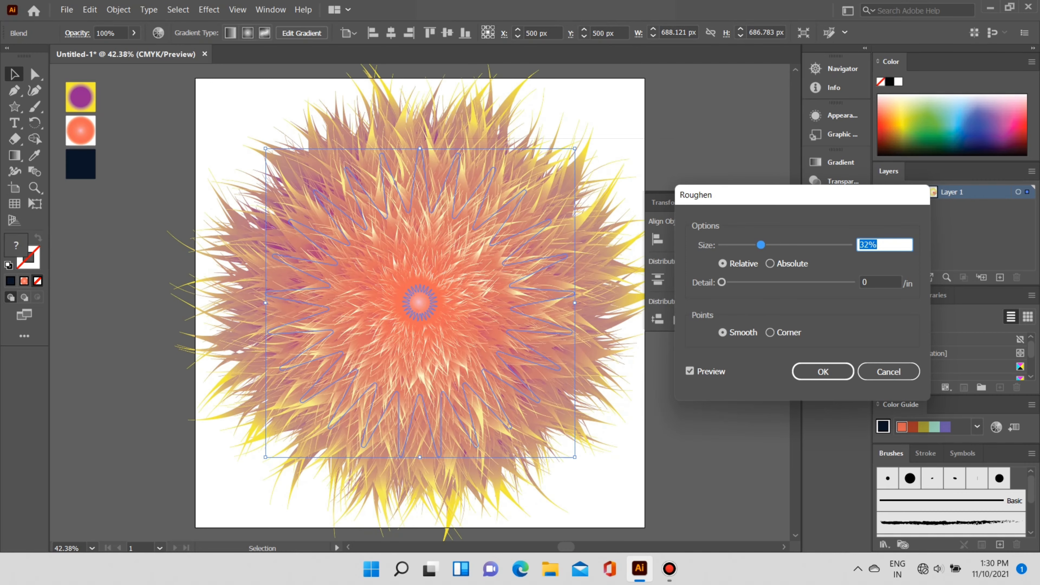
pyautogui.press('Up')
pyautogui.press('Up')
pyautogui.press('Up')
pyautogui.press('Up')
pyautogui.press('Up')
pyautogui.press('Up')
pyautogui.press('Up')
pyautogui.press('Up')
pyautogui.press('Up')
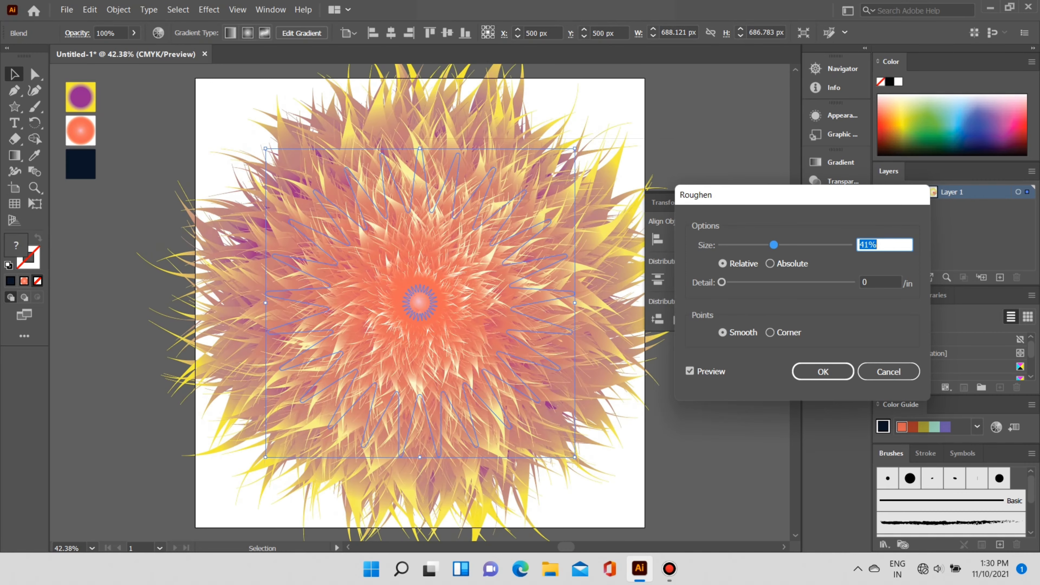
pyautogui.press('Up')
pyautogui.press('Up')
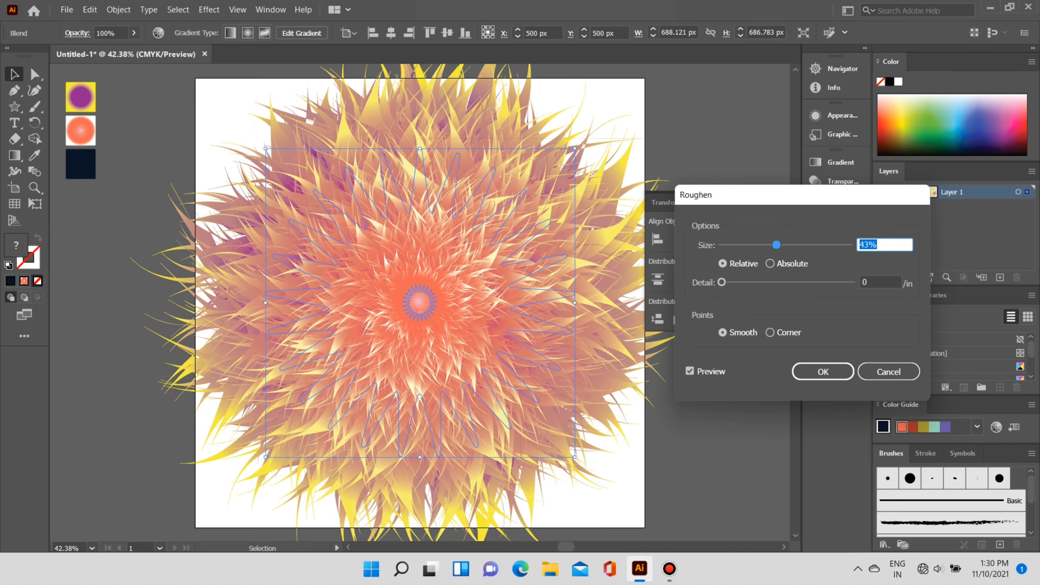
pyautogui.press('Down')
pyautogui.press('Down')
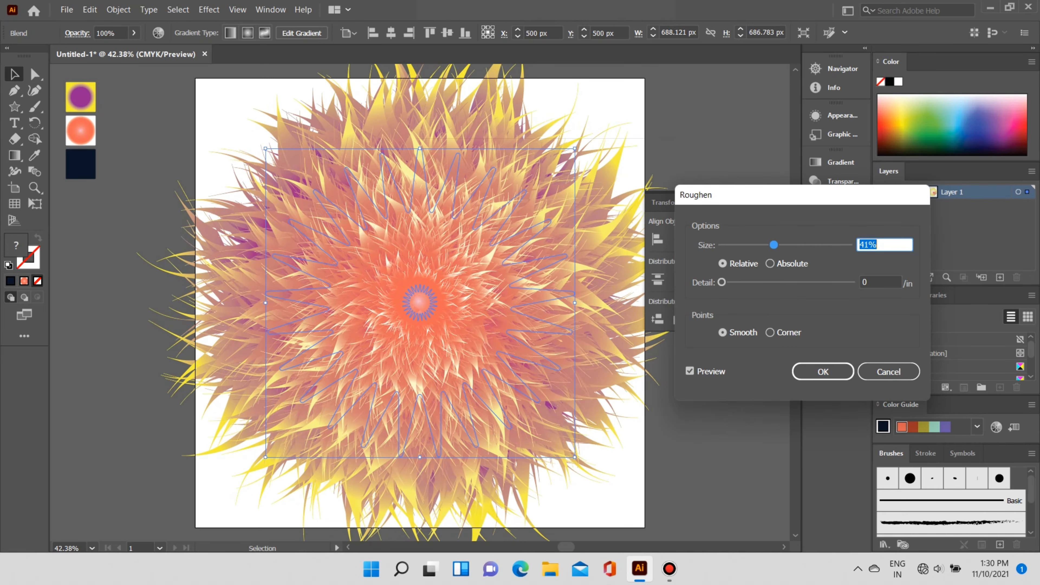
pyautogui.press('Down')
pyautogui.press('Down')
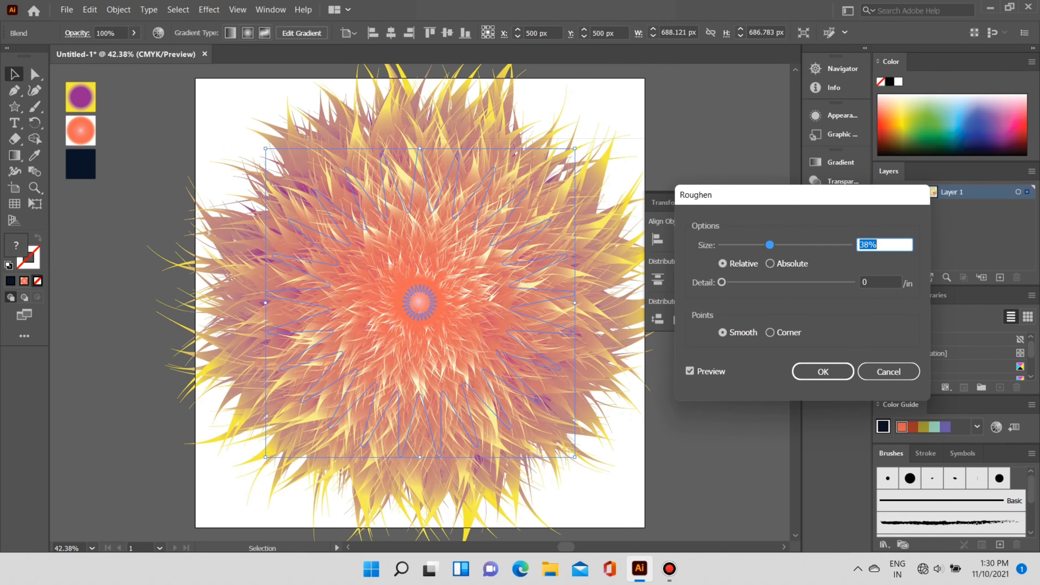
pyautogui.press('Up')
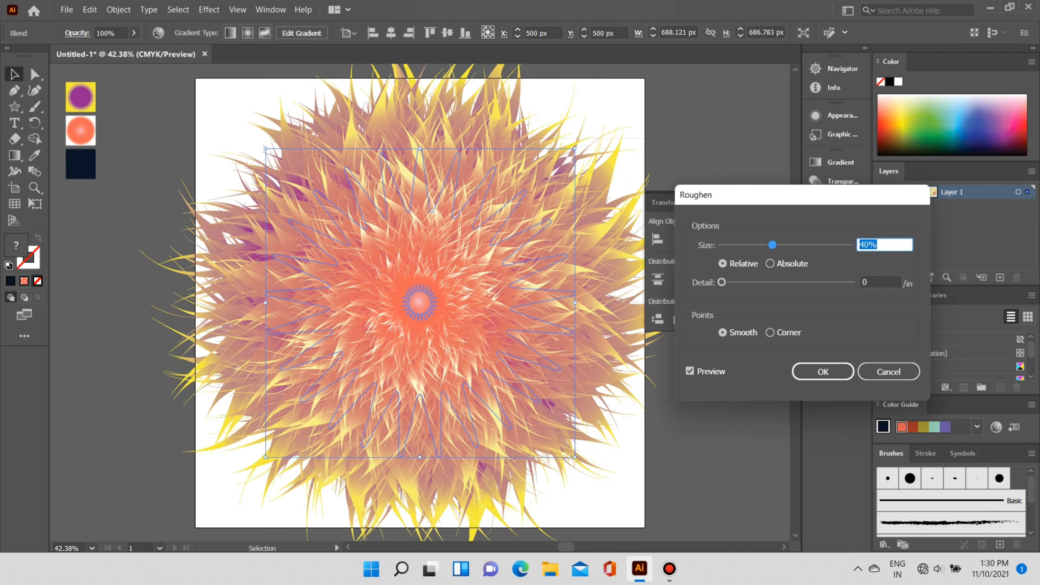
pyautogui.press('Return')
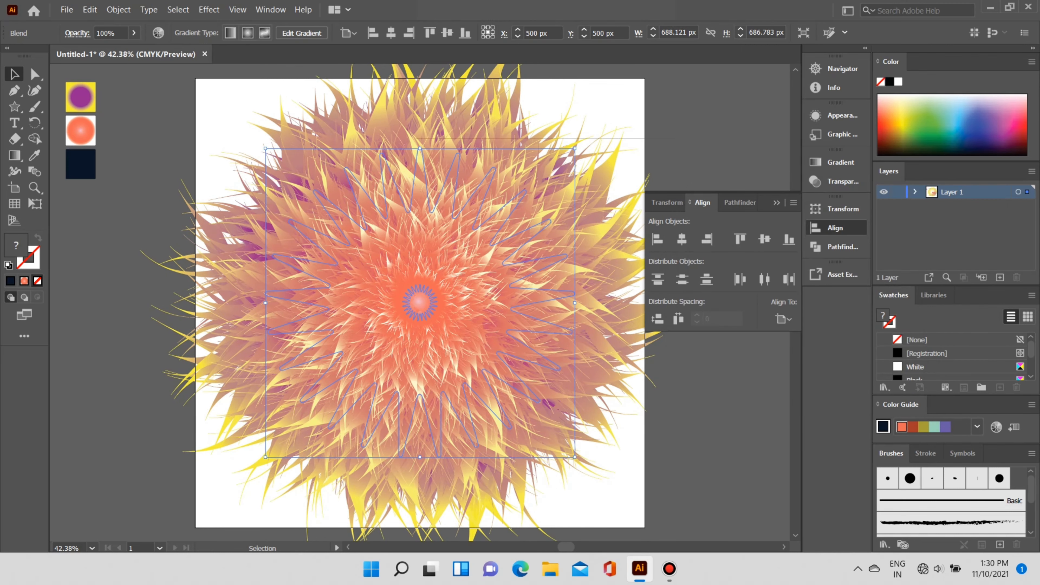
# - Scale the roughened flower down and centre it horizontally and vertically on the artboard
pyautogui.moveTo(575, 457); pyautogui.dragTo(510, 381)
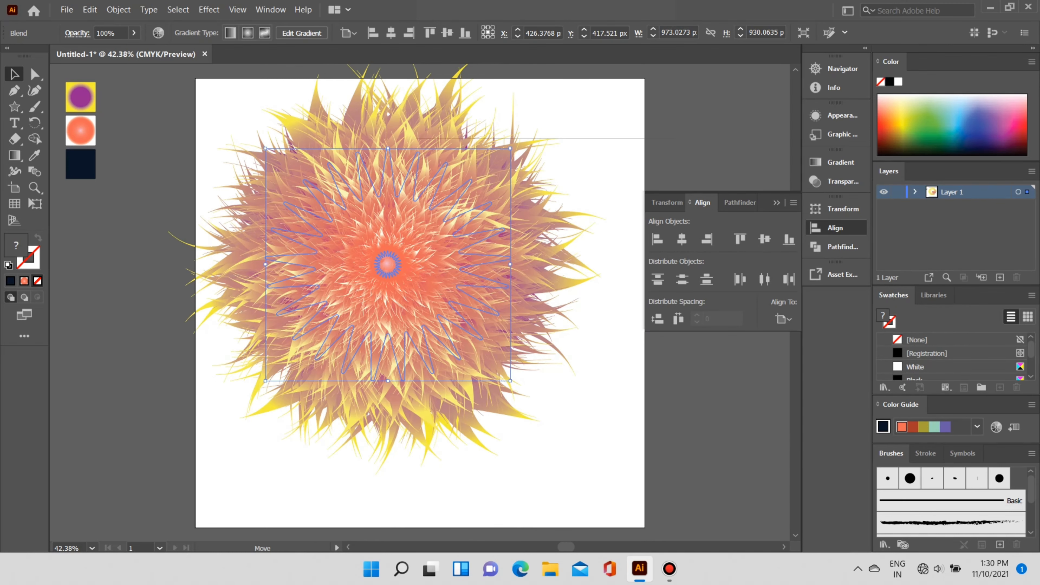
pyautogui.moveTo(405, 255); pyautogui.dragTo(443, 288)
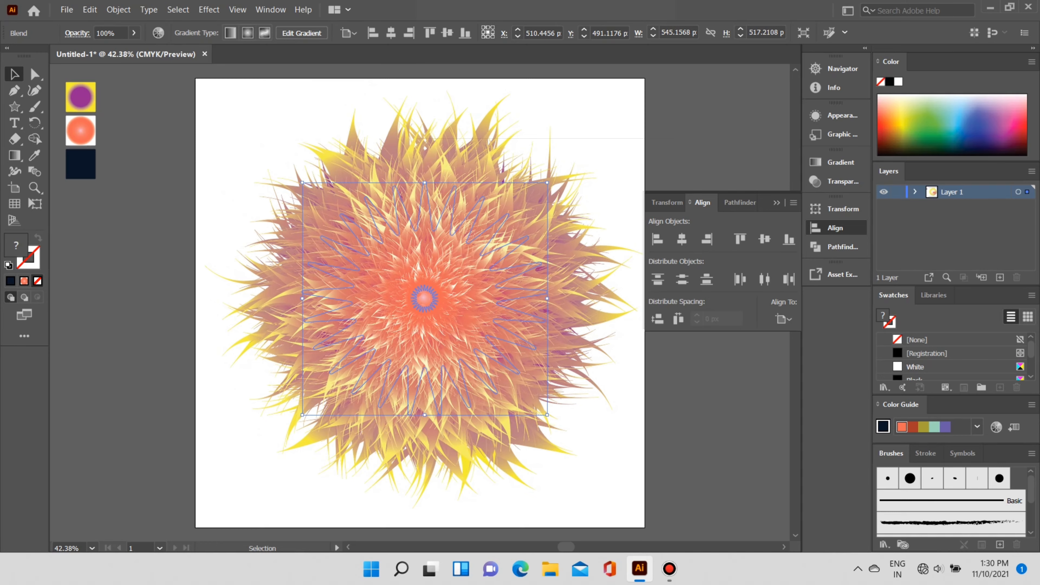
pyautogui.click(682, 239)
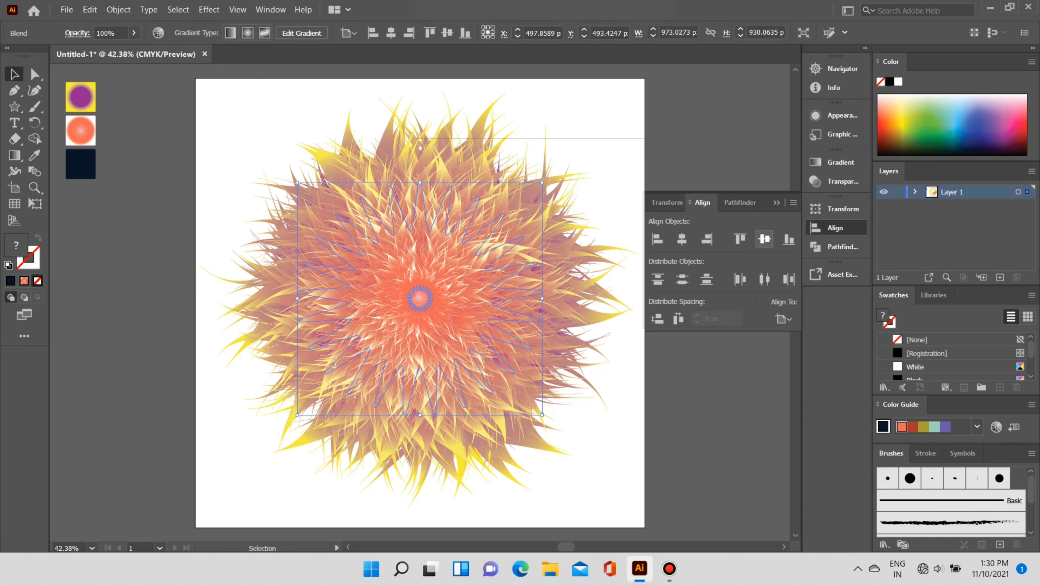
pyautogui.click(764, 239)
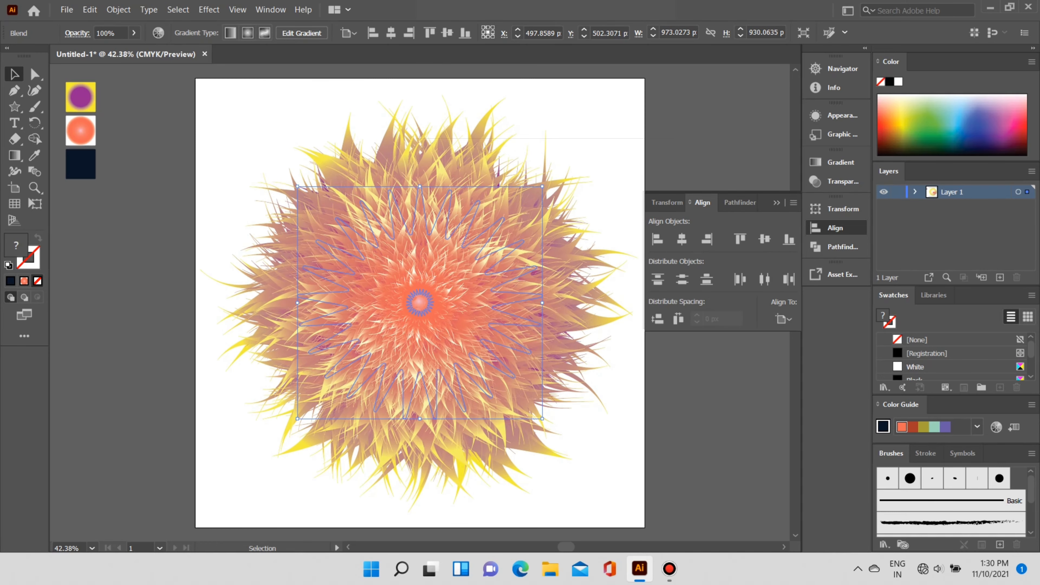
pyautogui.click(835, 228)
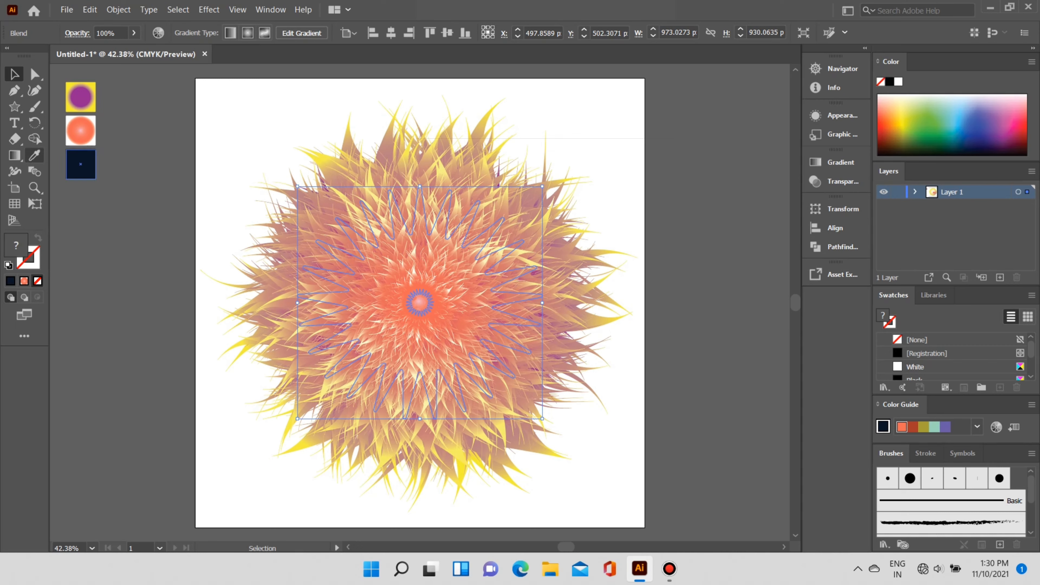
pyautogui.click(14, 106)
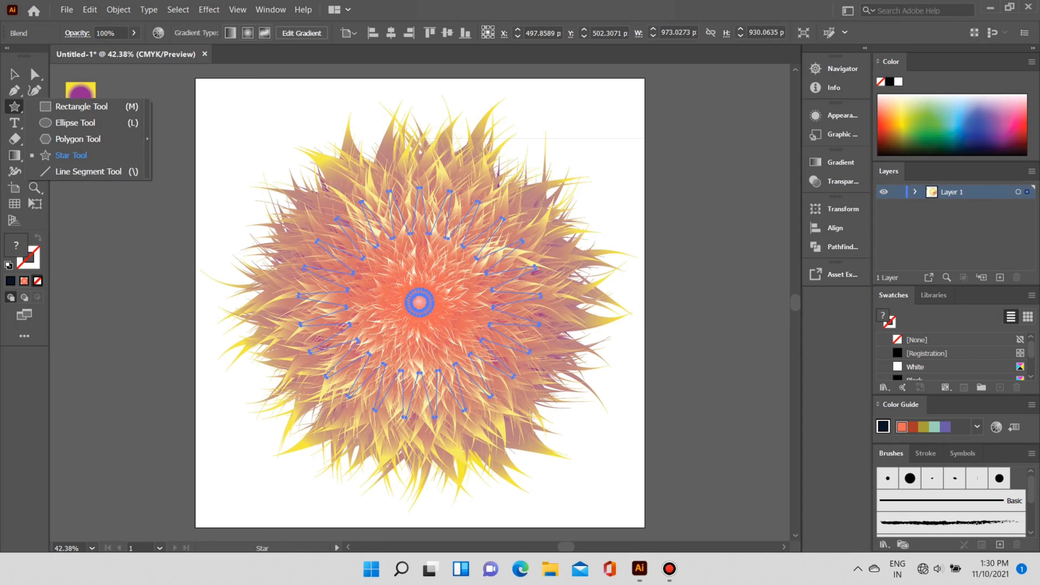
pyautogui.moveTo(15, 107); pyautogui.dragTo(70, 105)
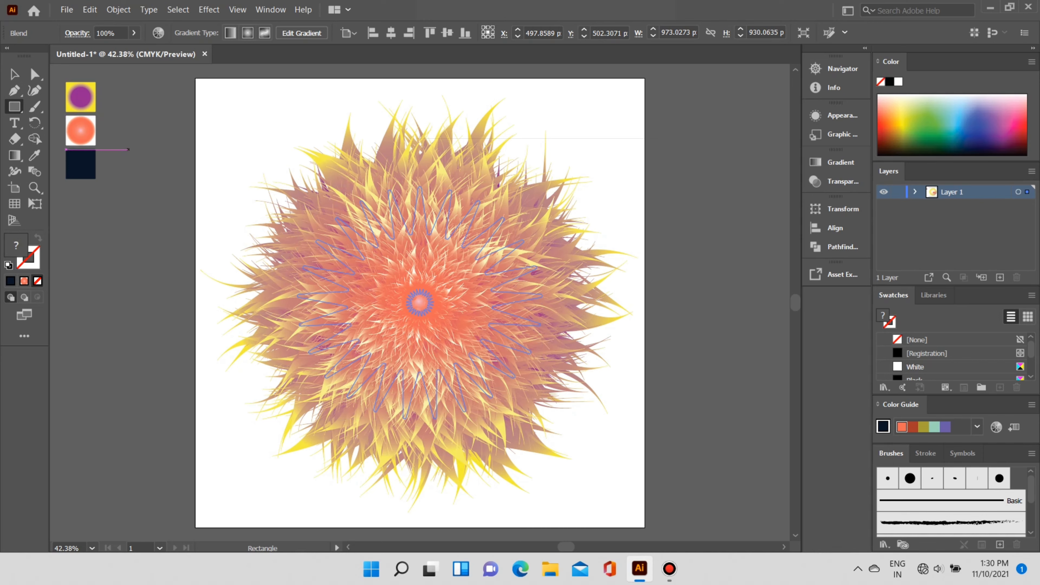
# - Draw an artboard-sized rectangle filled with dark navy, extending it to the artboard bottom
pyautogui.press('i')
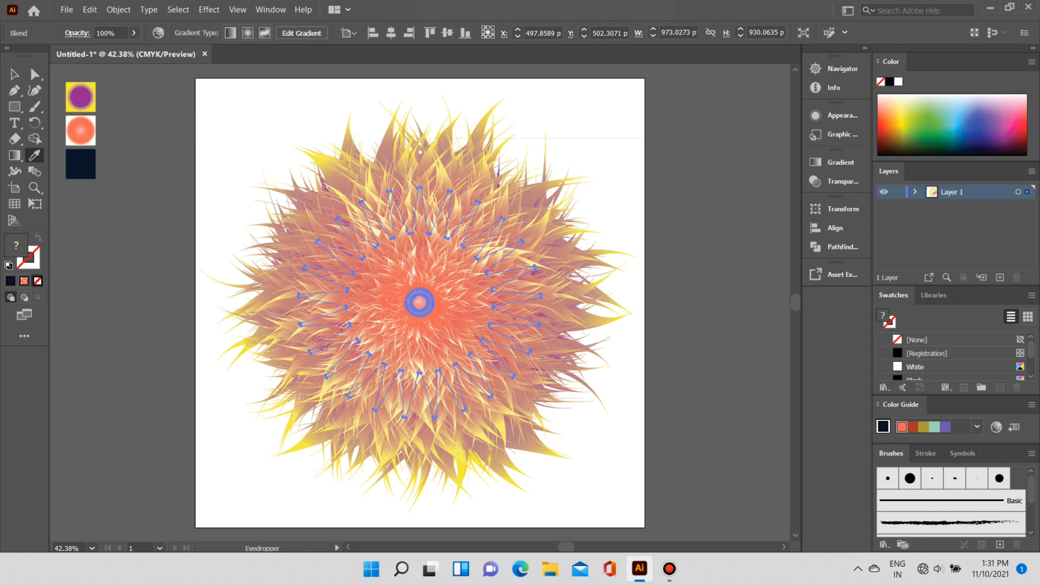
pyautogui.click(14, 106)
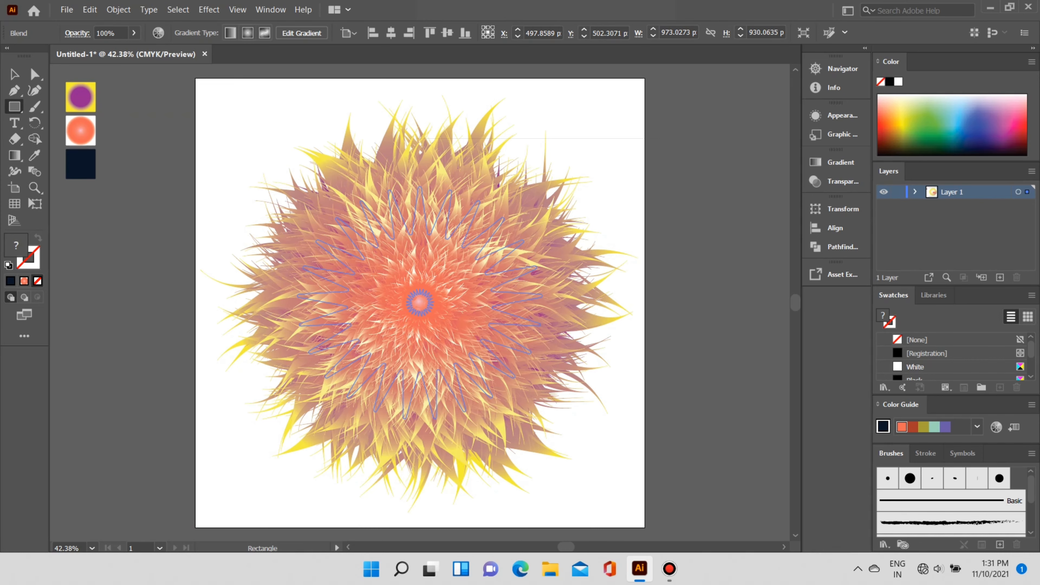
pyautogui.moveTo(194, 81); pyautogui.dragTo(694, 527)
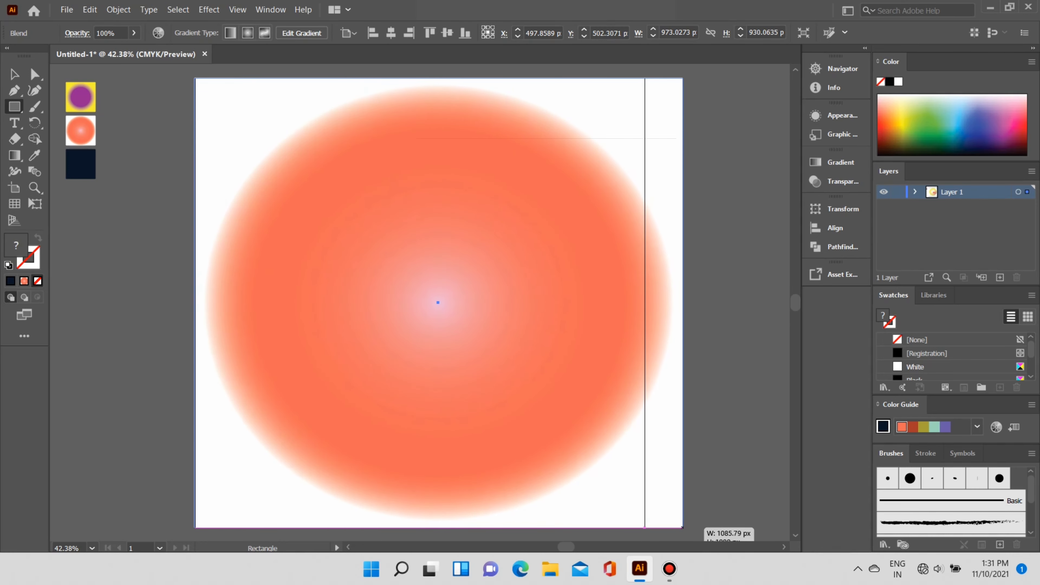
pyautogui.moveTo(694, 527); pyautogui.dragTo(644, 528)
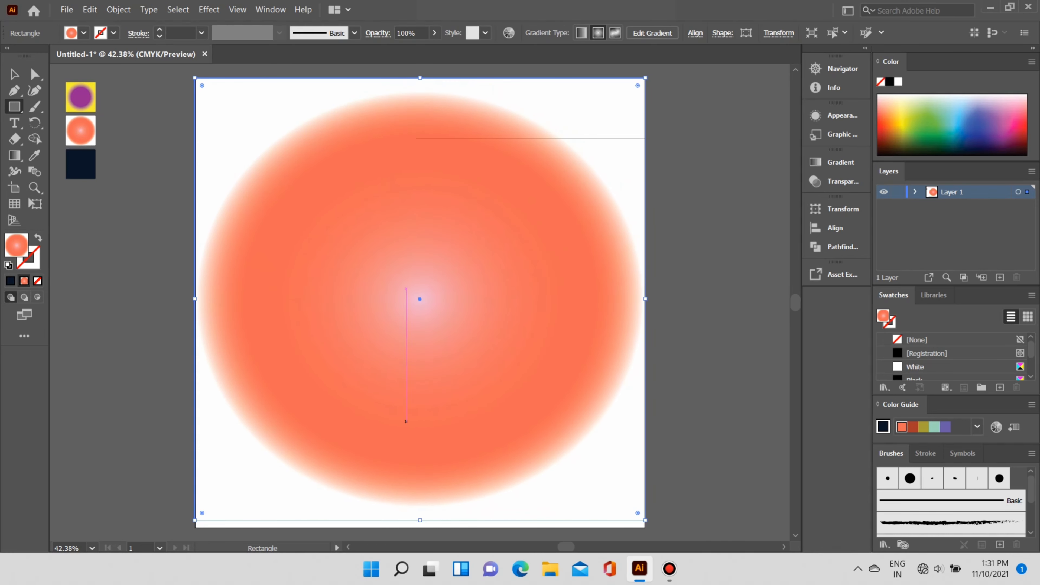
pyautogui.click(35, 155)
pyautogui.click(80, 131)
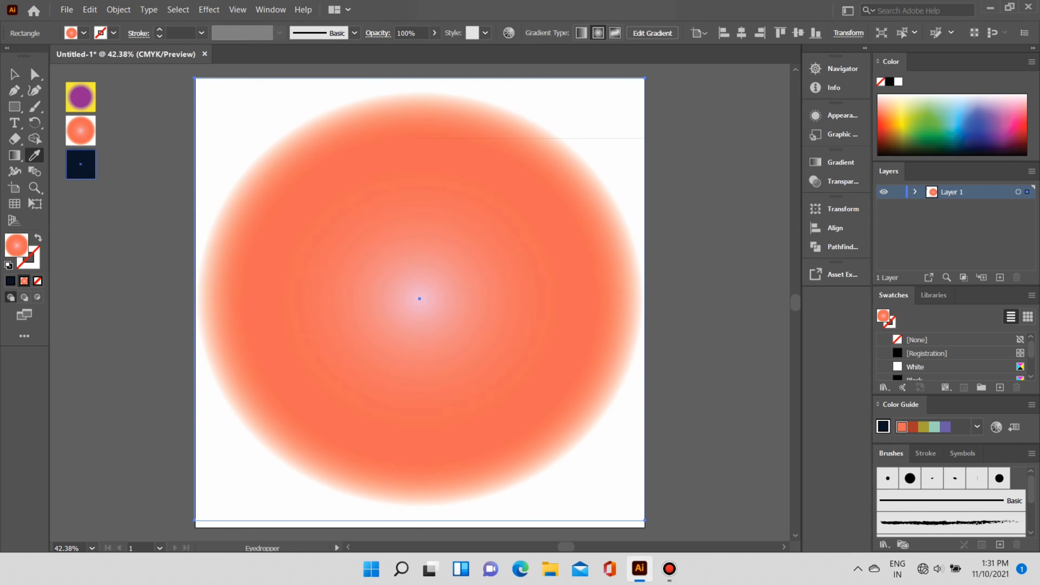
pyautogui.click(81, 164)
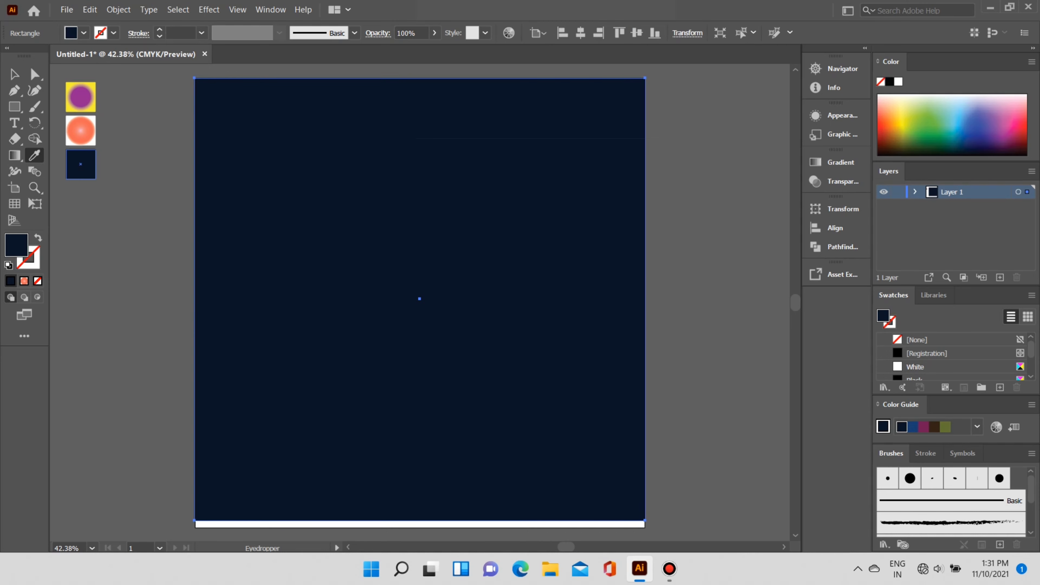
pyautogui.click(14, 74)
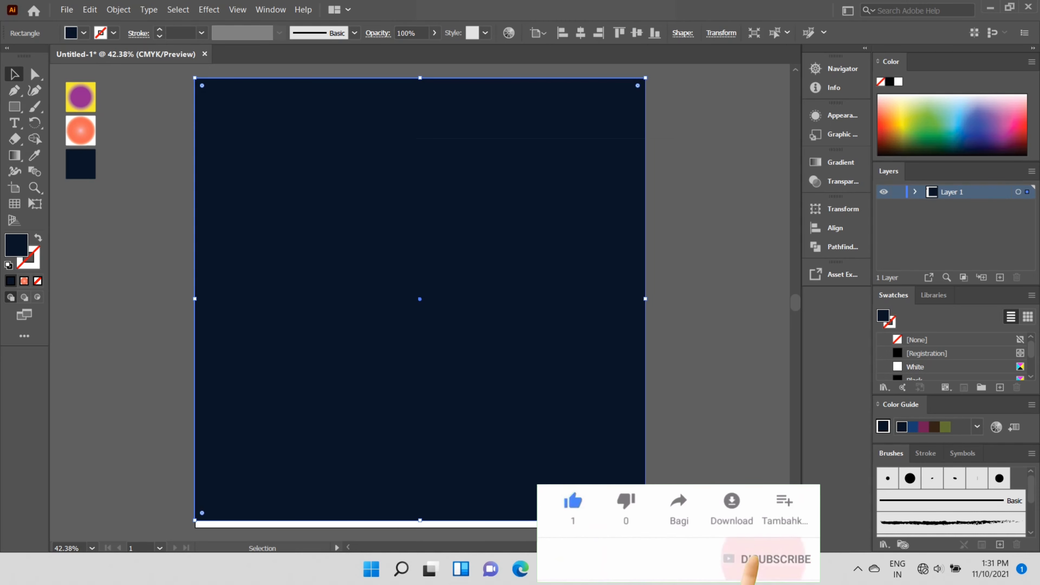
pyautogui.moveTo(419, 520); pyautogui.dragTo(420, 528)
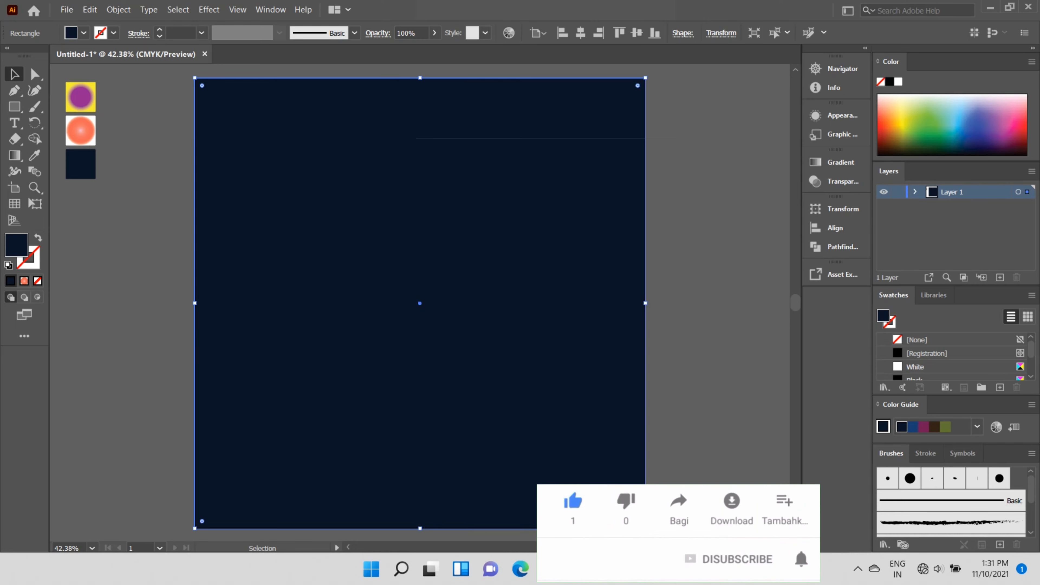
# - Send the navy rectangle to the back behind the flower and deselect everything
pyautogui.rightClick(316, 188)
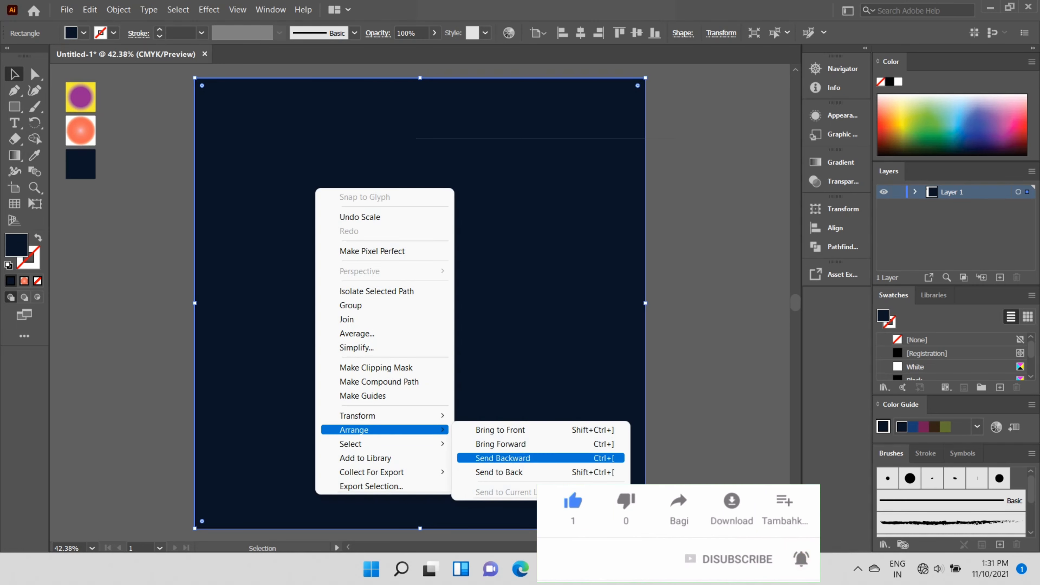
pyautogui.click(499, 472)
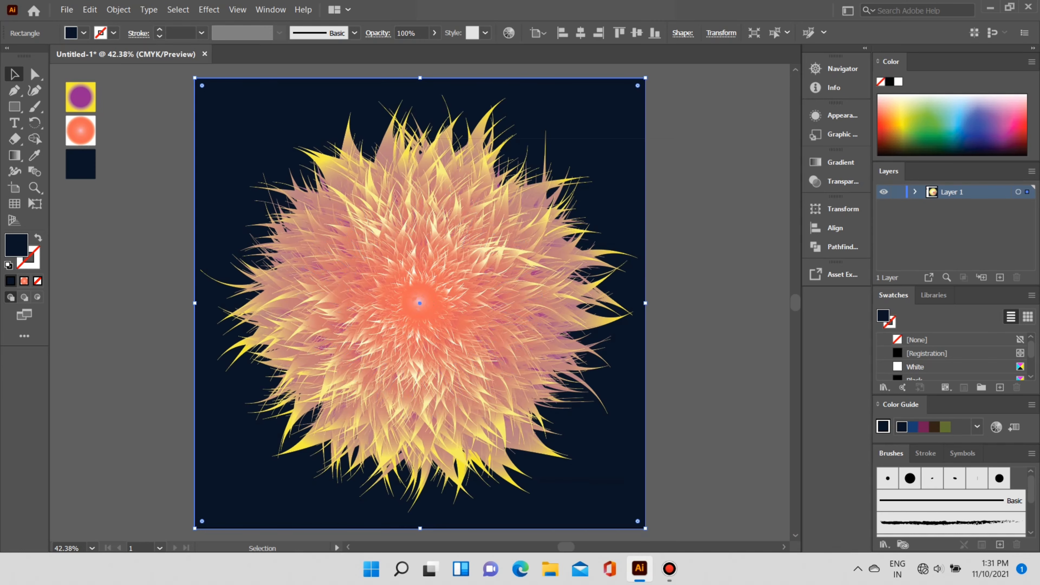
pyautogui.hotkey('ctrl', 'shift', 'a')
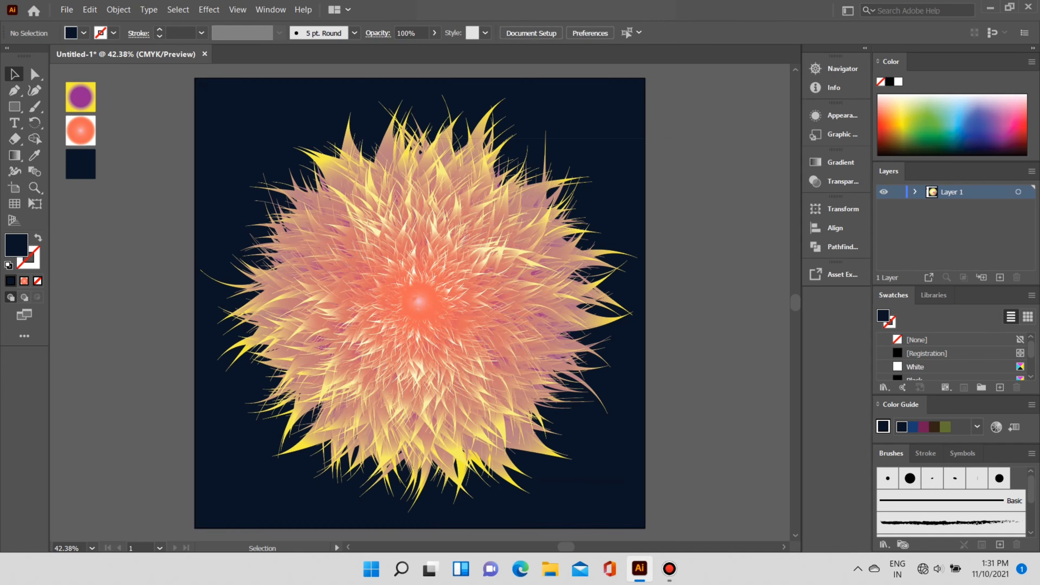